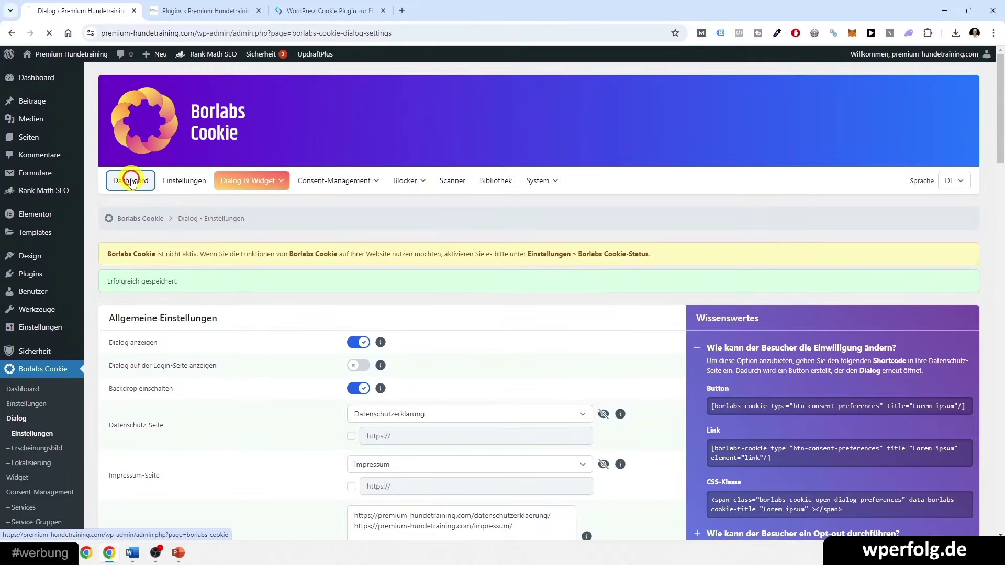
Turn on Borlabs Cookie-Status in the general settings, as described in the Schnellstart instructions, and save all settings.
scroll(194, 257, down, 10)
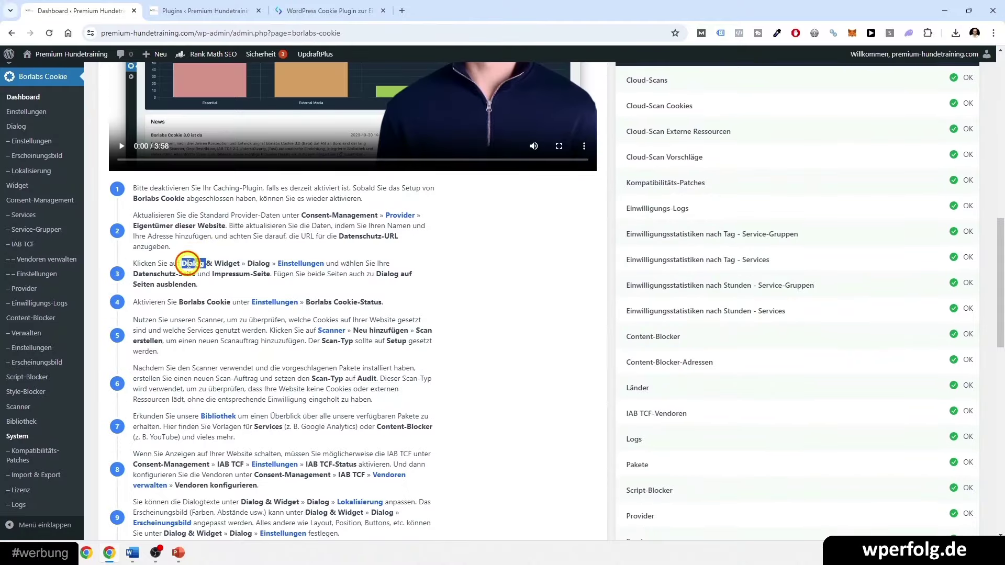
triple_click(187, 263)
click(143, 300)
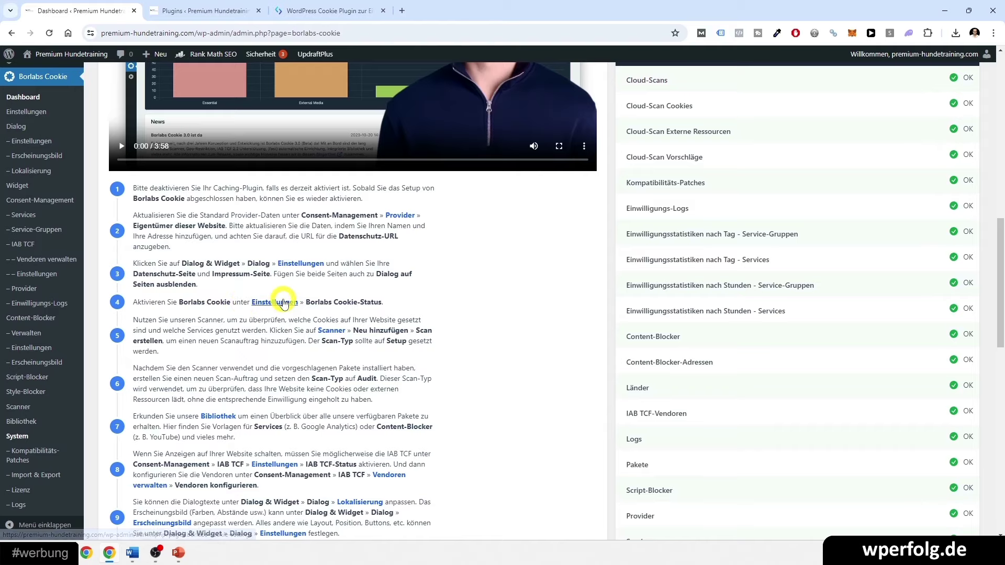
scroll(327, 302, up, 15)
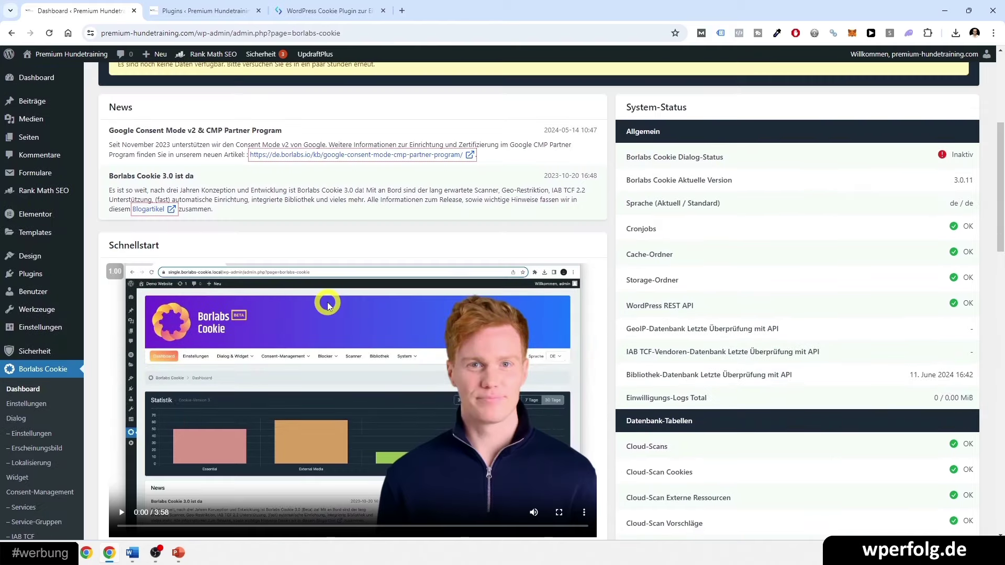
click(193, 190)
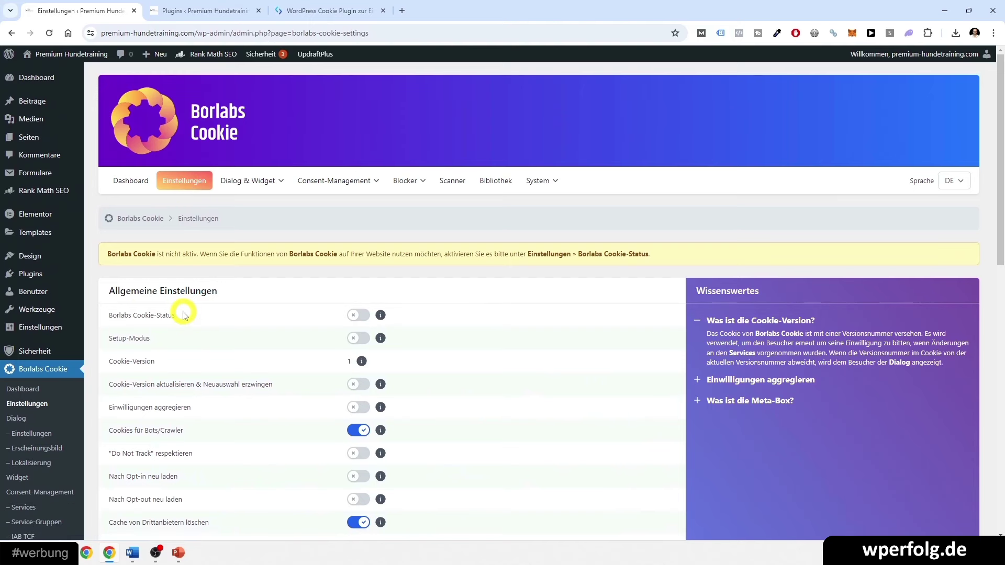
click(362, 316)
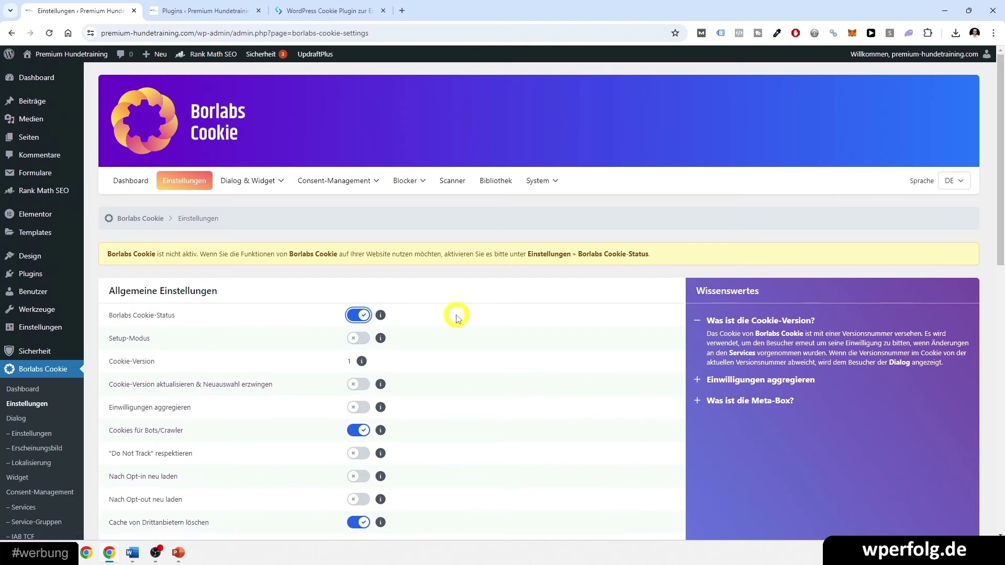
scroll(458, 317, down, 6)
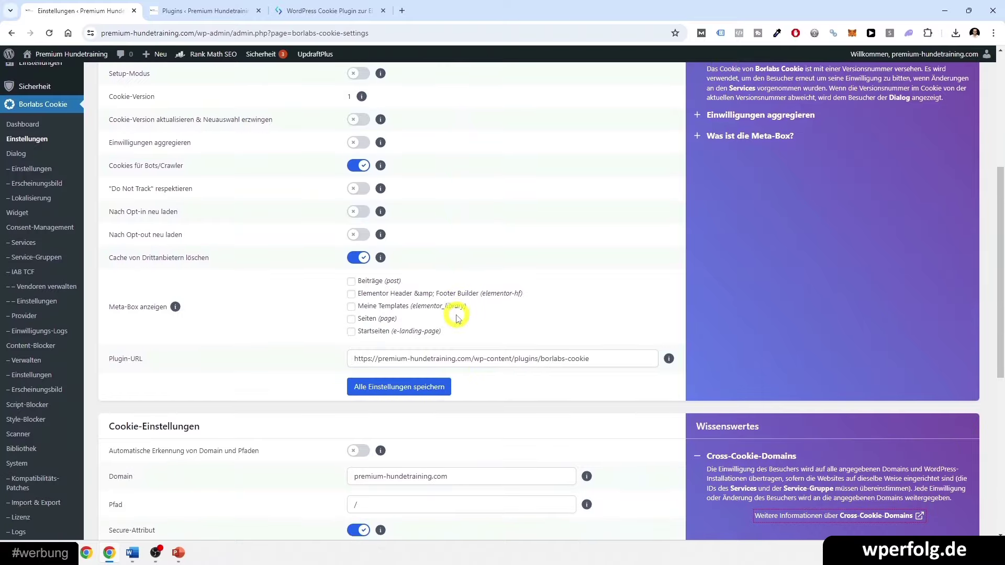
click(387, 338)
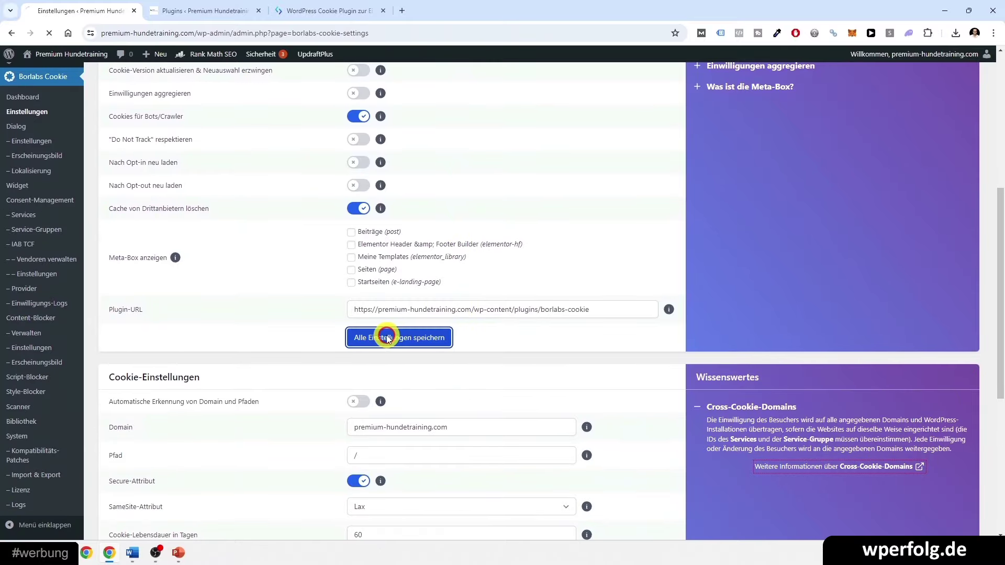
Look over the remaining cookie settings and return to the Schnellstart instructions on the Borlabs Cookie dashboard.
scroll(511, 305, down, 8)
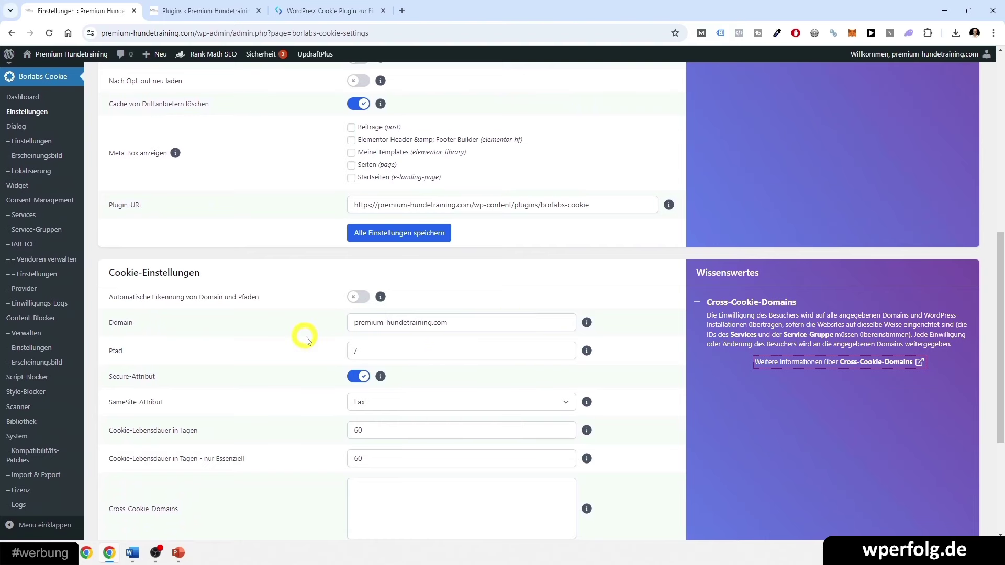
scroll(277, 359, down, 4)
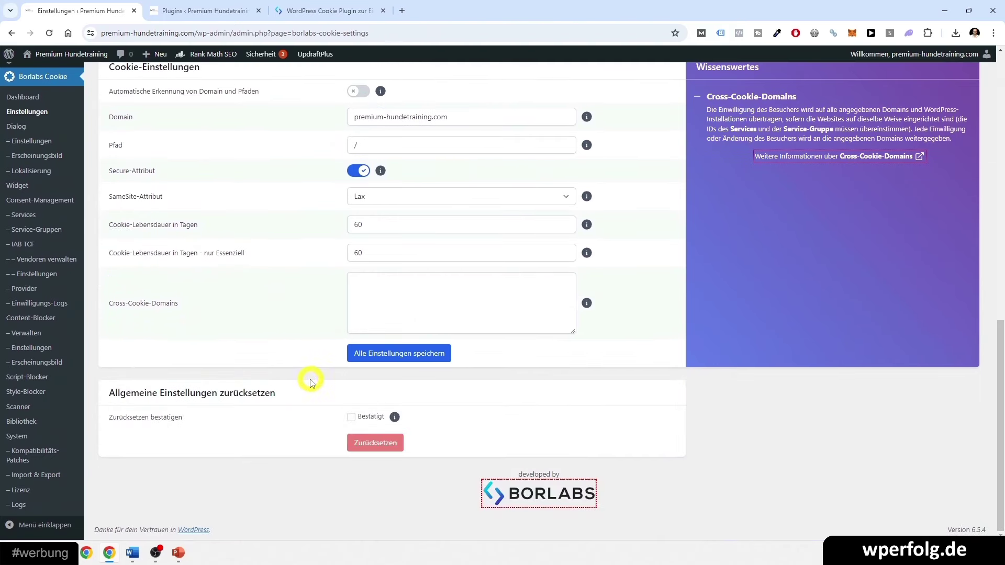
scroll(310, 378, up, 12)
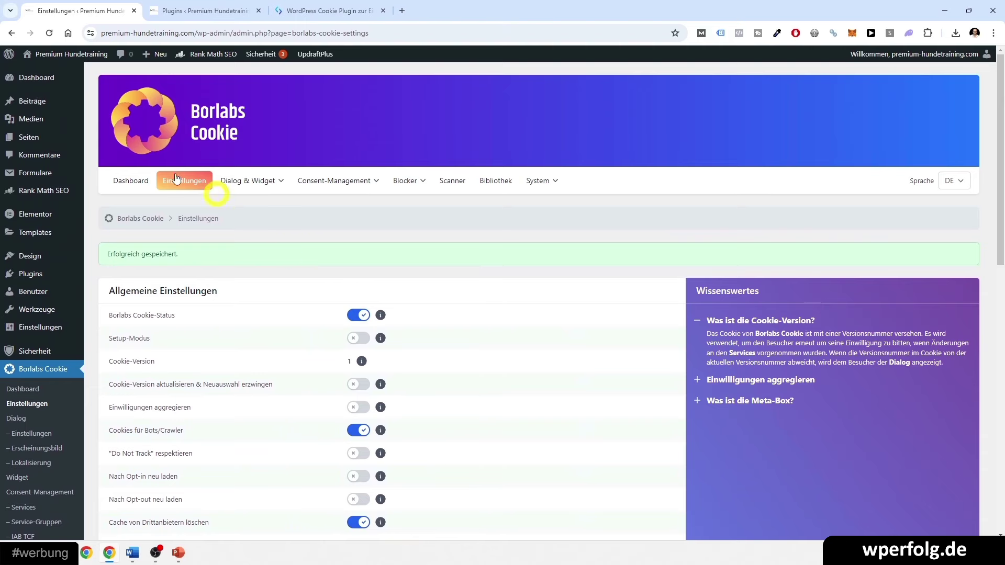
click(129, 187)
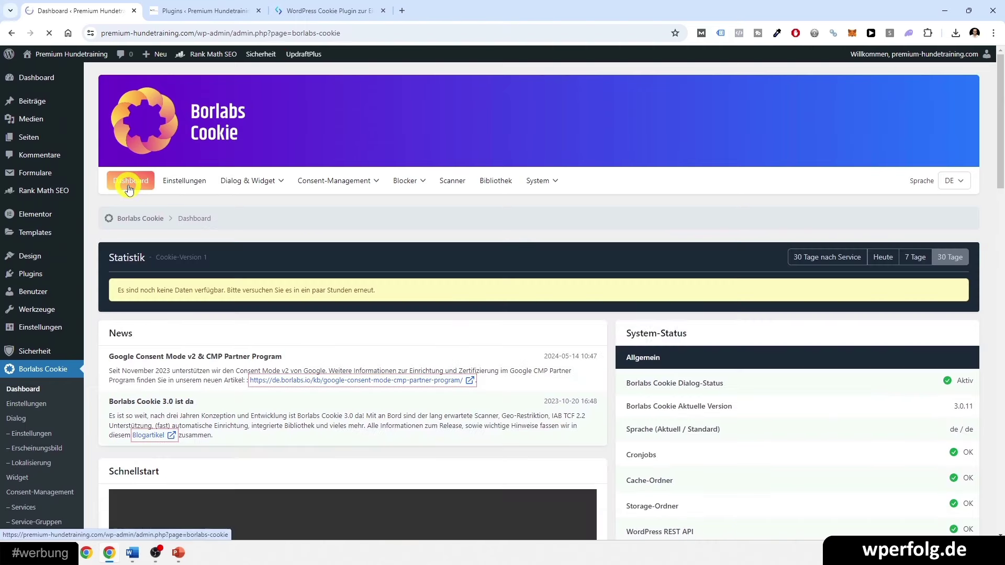
scroll(108, 335, down, 5)
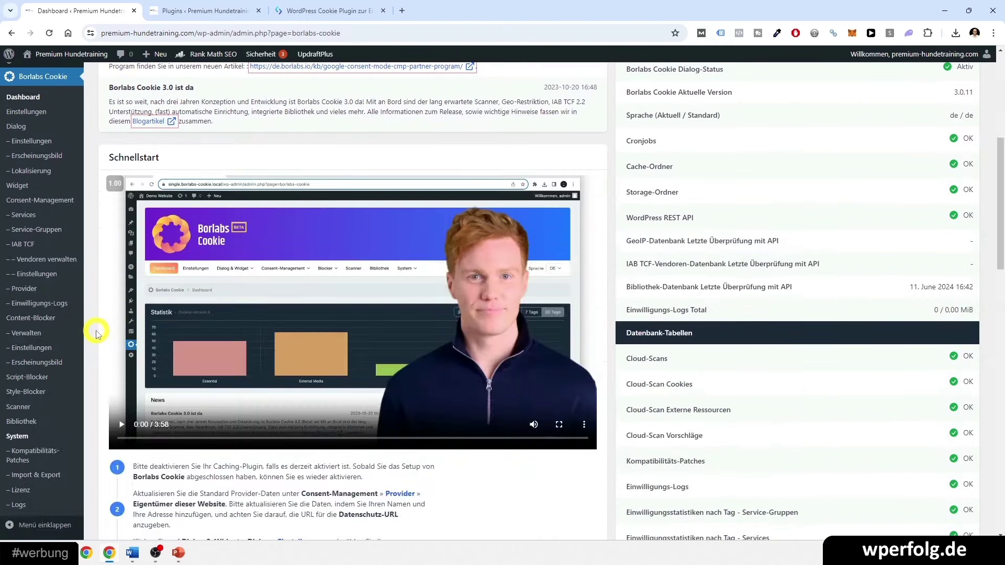
scroll(96, 332, down, 5)
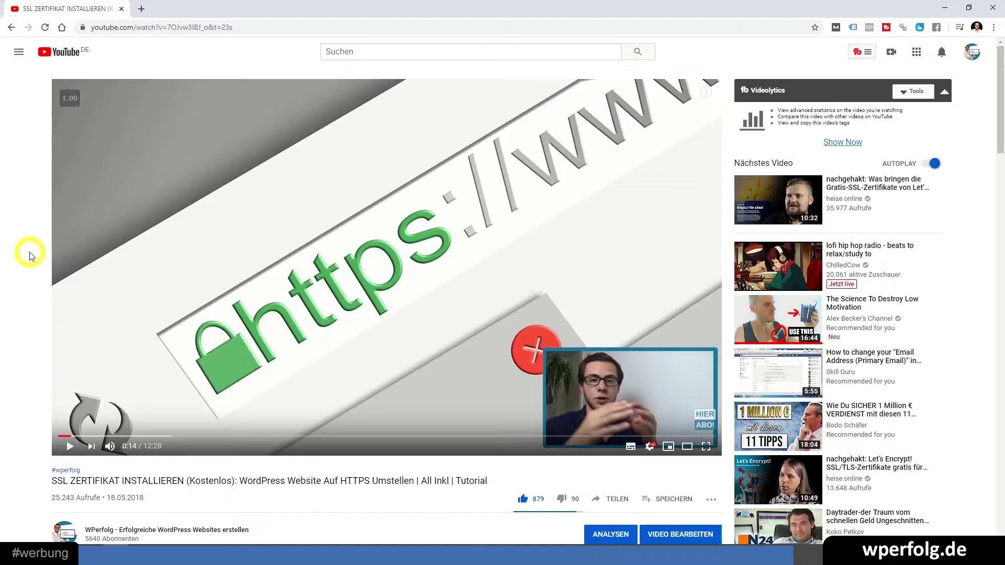
Expand the description of the SSL certificate video on YouTube and open its welcome gift link.
scroll(30, 255, down, 5)
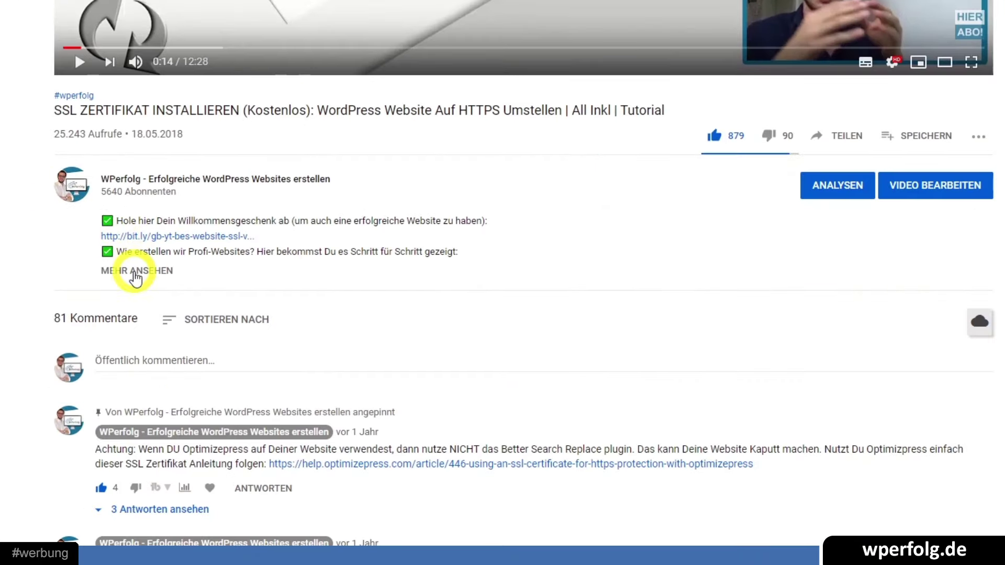
click(135, 274)
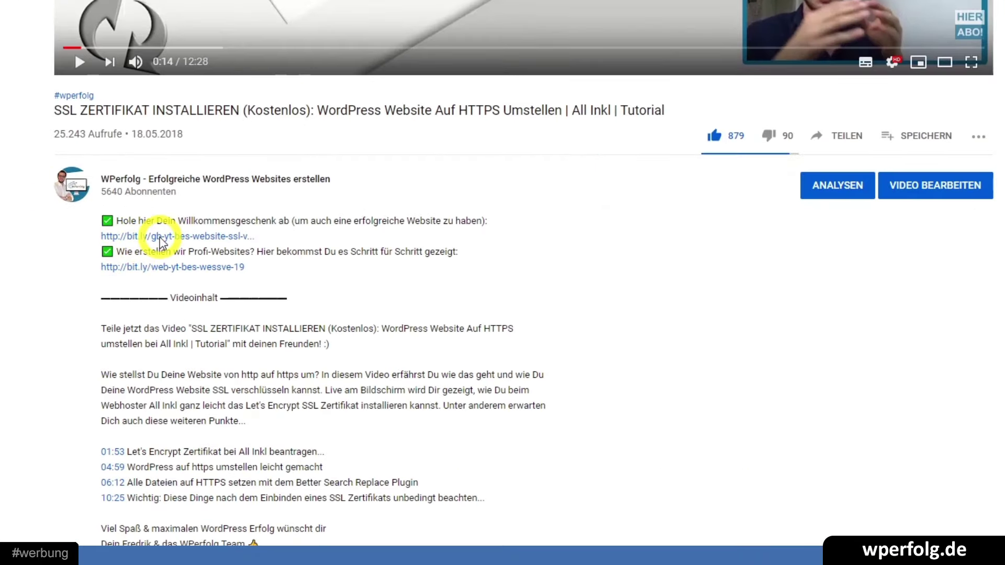
click(161, 240)
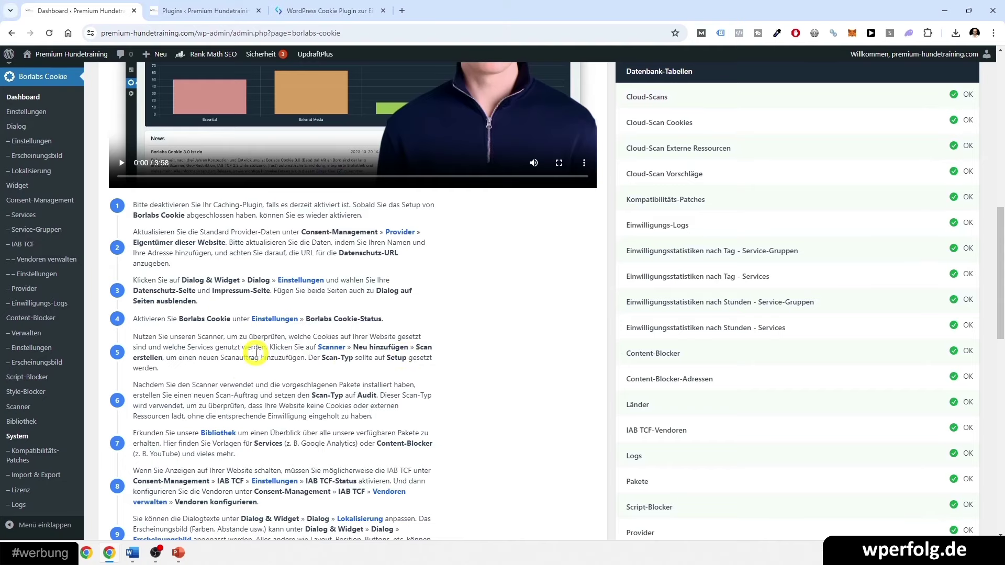
Create a new scan in the Borlabs Cookie Scanner with scan type Setup and pages selected per Beitragstyp.
scroll(256, 359, up, 10)
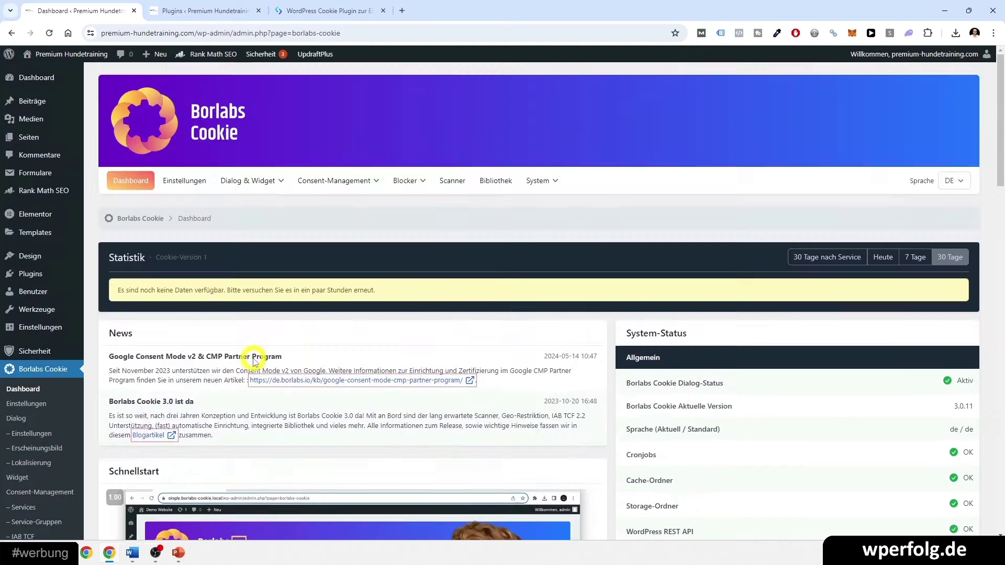
click(463, 187)
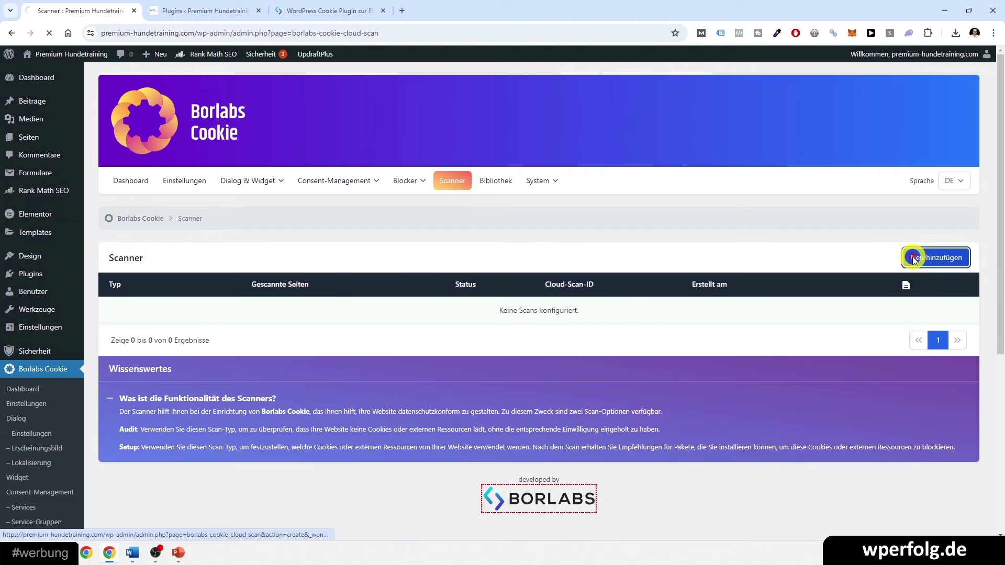
click(915, 261)
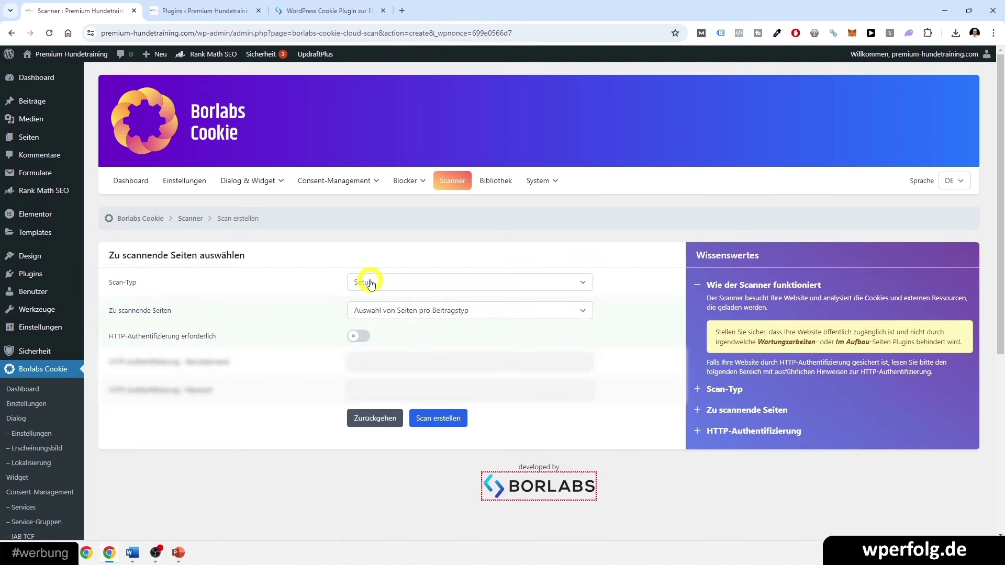
click(439, 422)
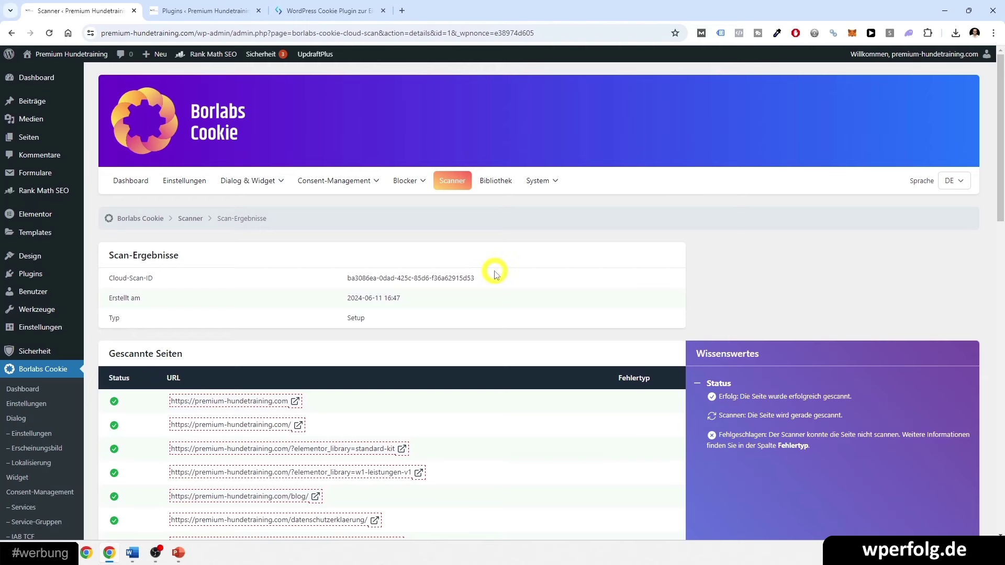
Examine the scan results, including scanned pages, cookies, external resources and the recommended packages.
scroll(513, 291, down, 6)
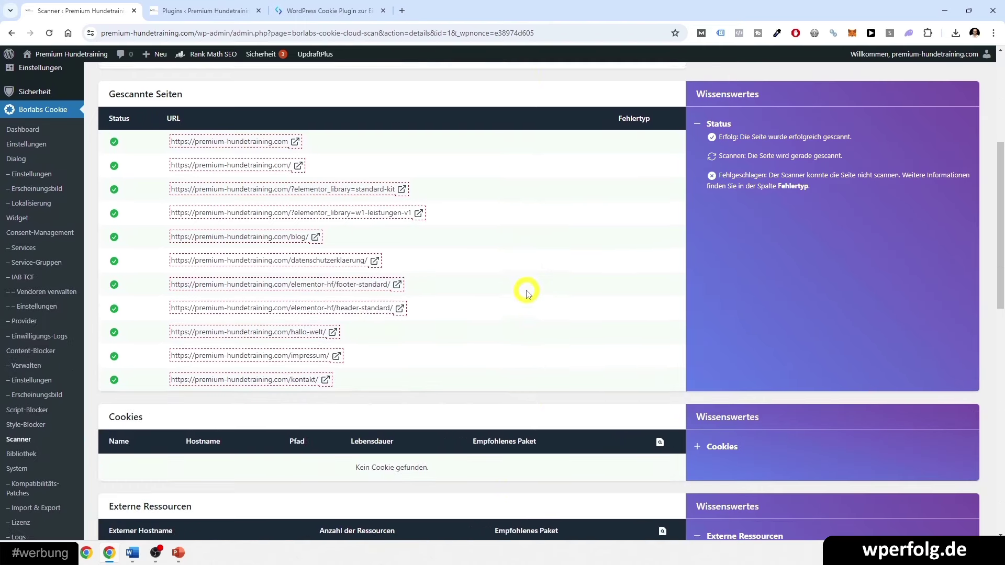
scroll(527, 291, down, 3)
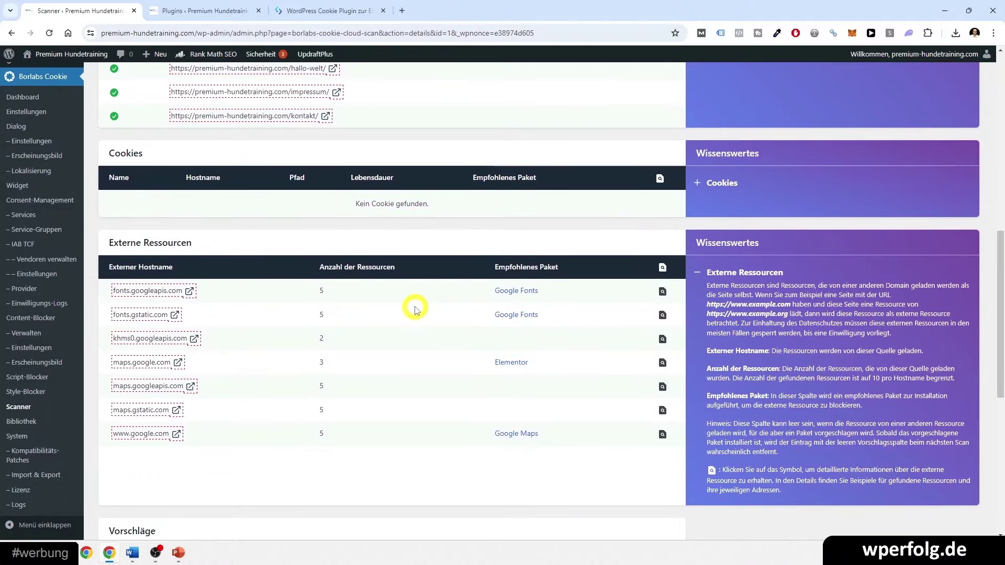
scroll(415, 309, down, 1)
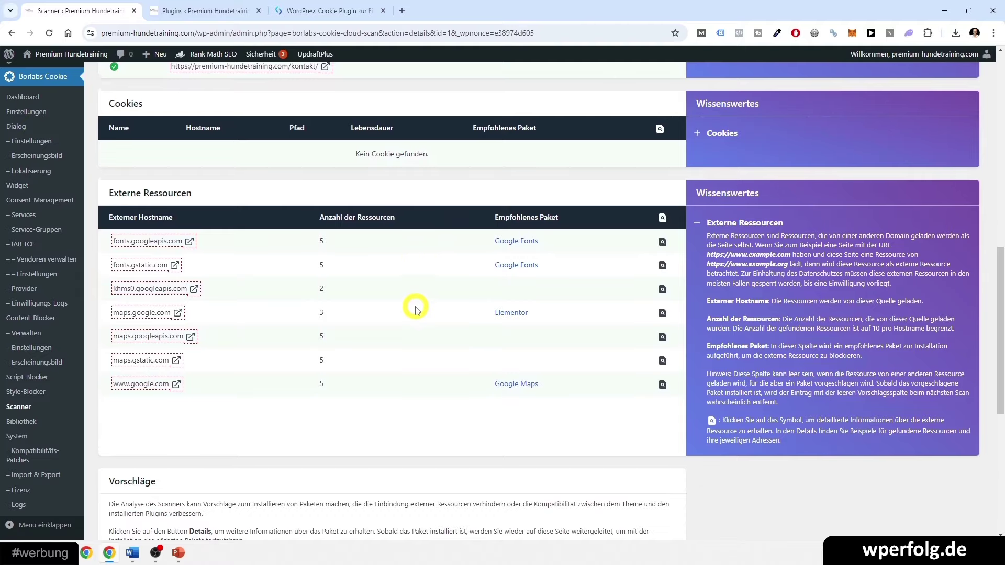
scroll(415, 309, down, 2)
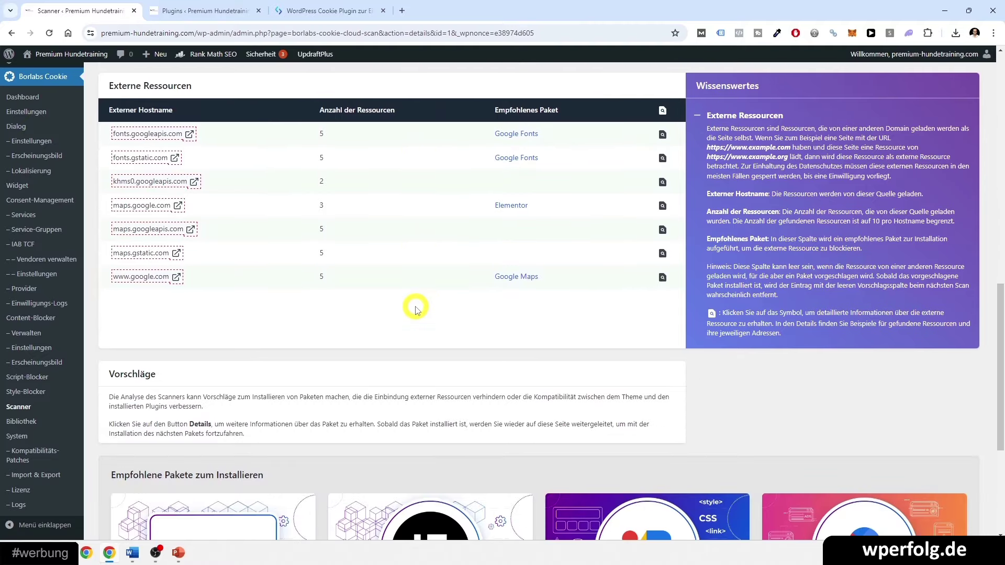
scroll(415, 309, down, 2)
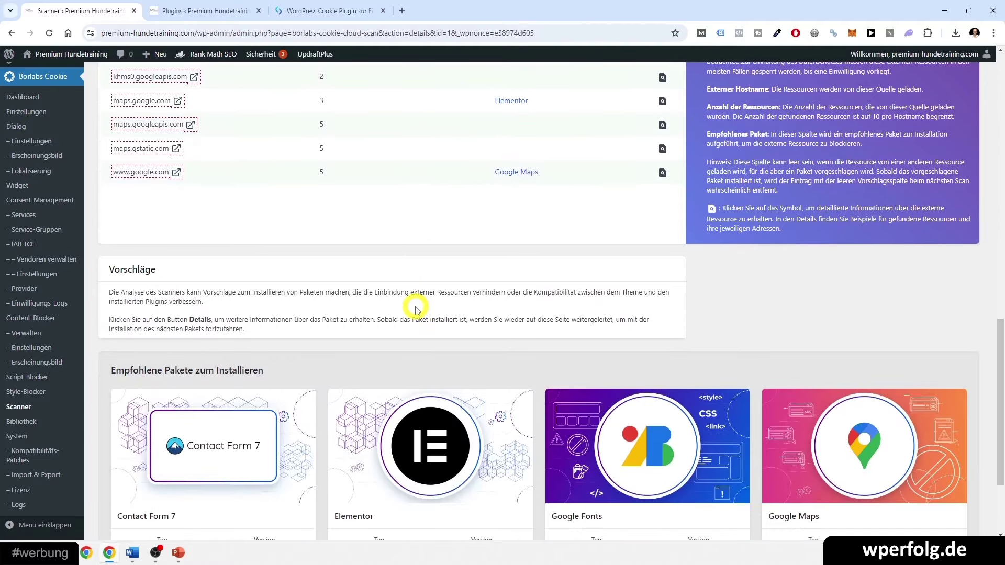
triple_click(190, 373)
click(268, 361)
scroll(540, 356, down, 2)
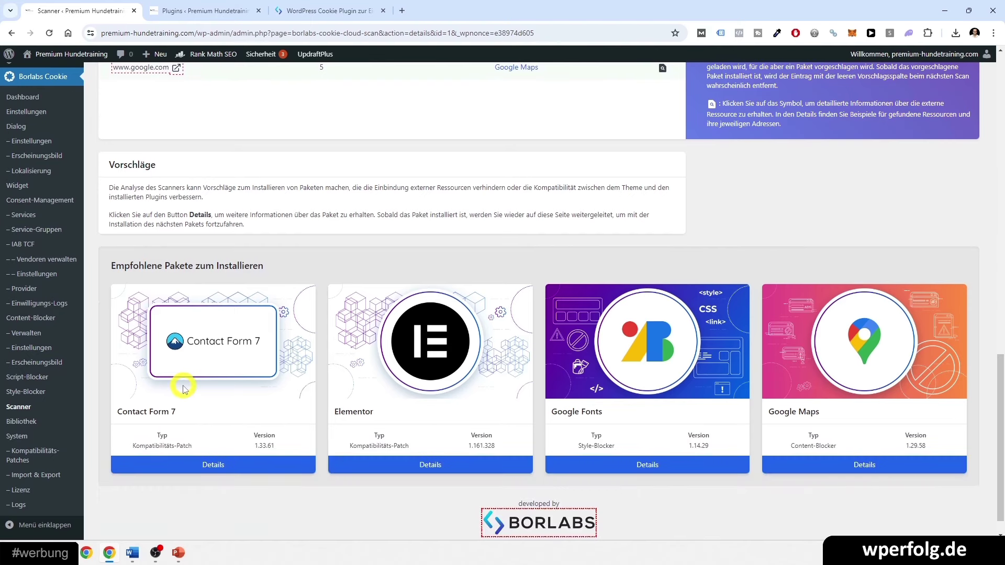
Install the recommended Contact Form 7 compatibility package with its preset German configuration and return to the scan results.
click(211, 466)
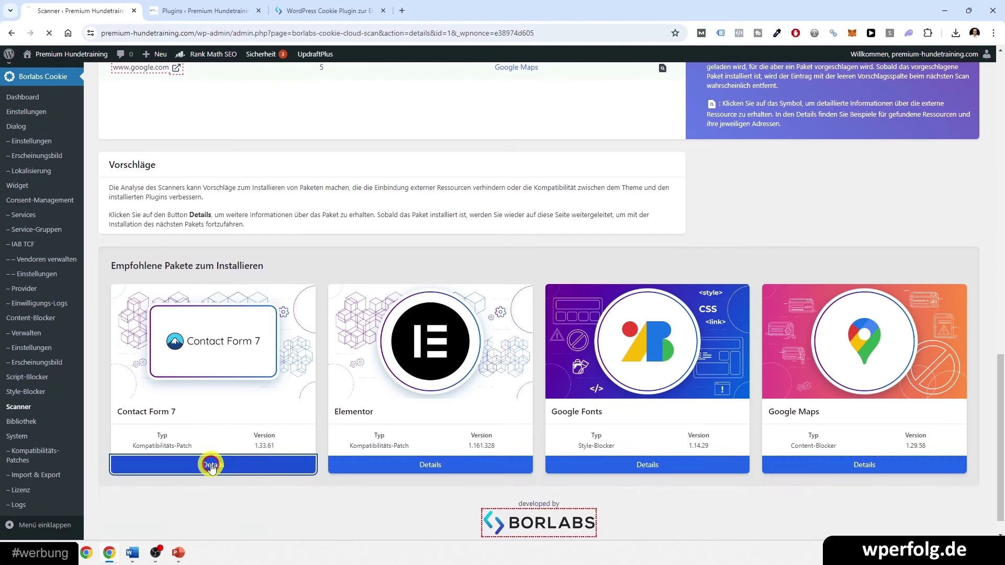
scroll(265, 404, down, 9)
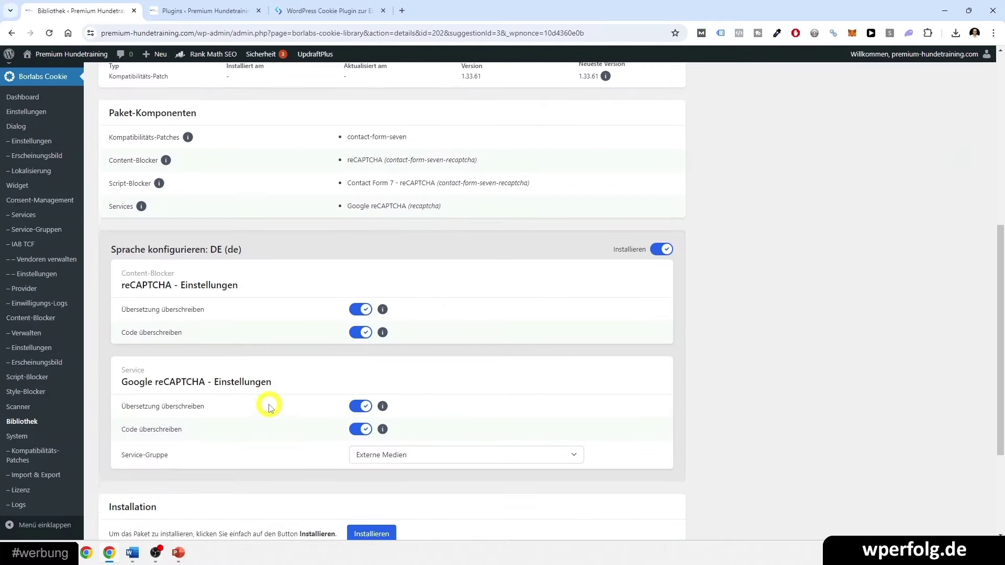
click(373, 372)
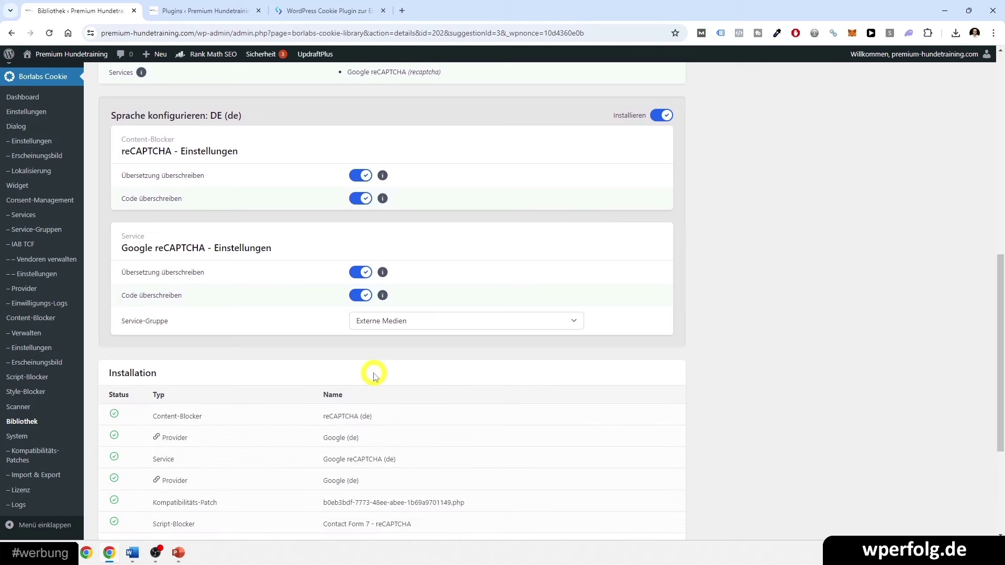
scroll(375, 375, down, 4)
click(617, 367)
Return to the scan results and review the packages still recommended and those already installed.
scroll(422, 373, down, 5)
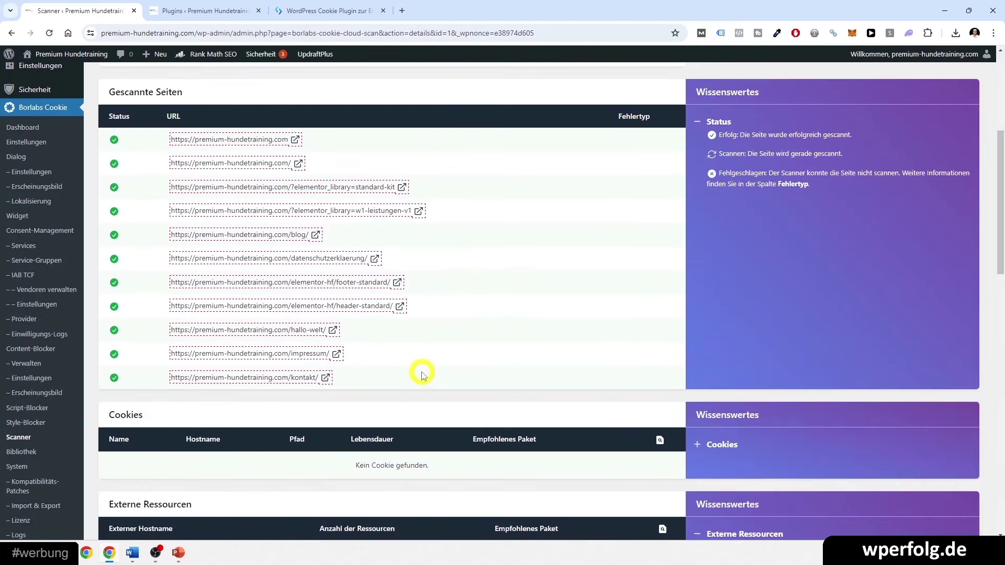
scroll(423, 374, down, 10)
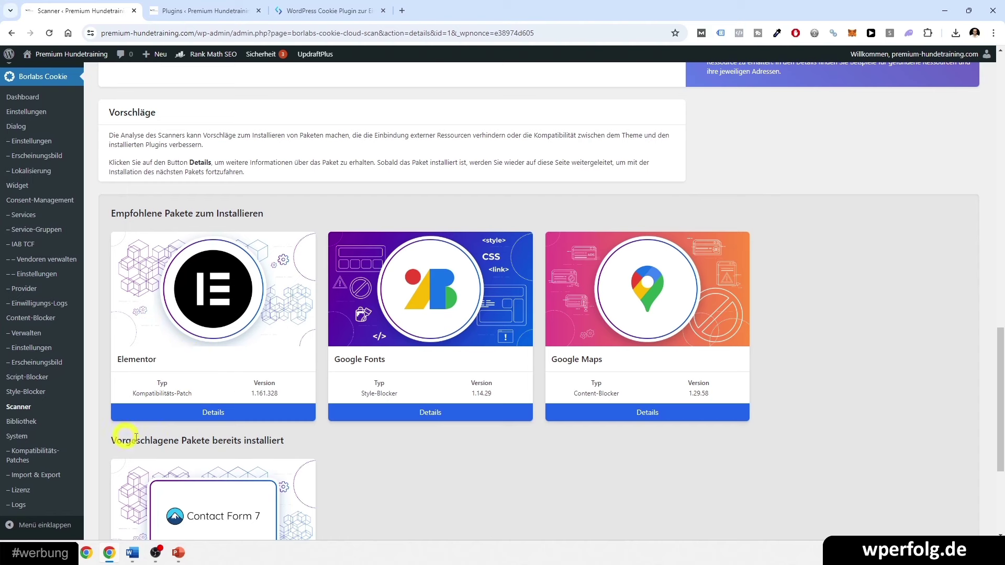
scroll(123, 434, down, 1)
triple_click(119, 389)
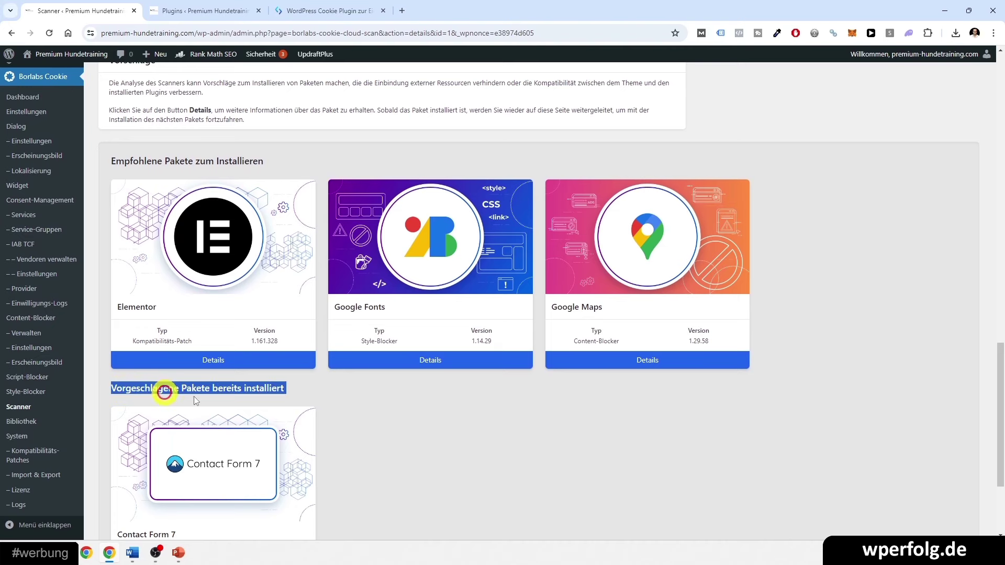
scroll(192, 483, down, 2)
click(374, 372)
scroll(375, 374, up, 3)
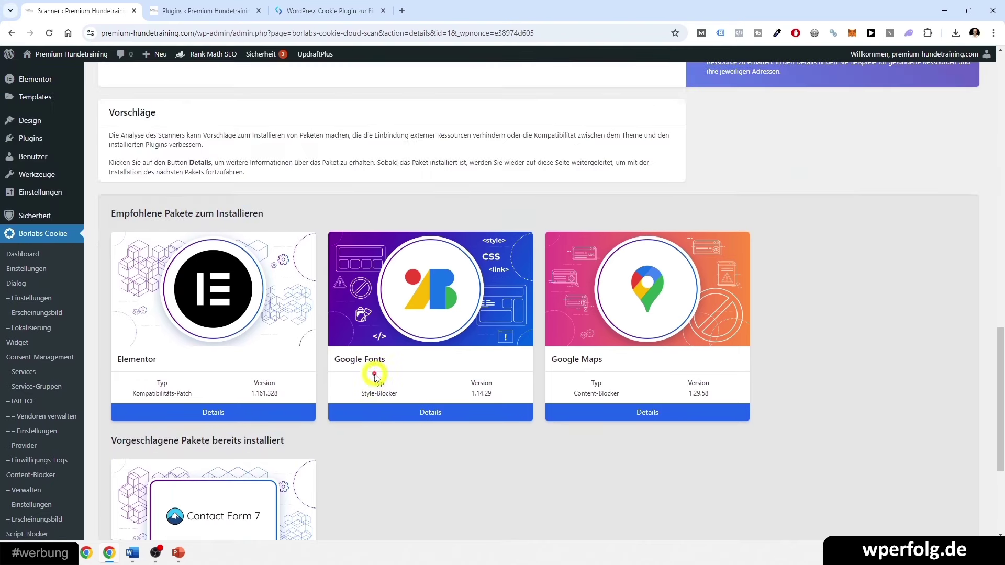
Install the recommended Elementor compatibility patch with its preset German configuration and return to the scan results.
click(206, 411)
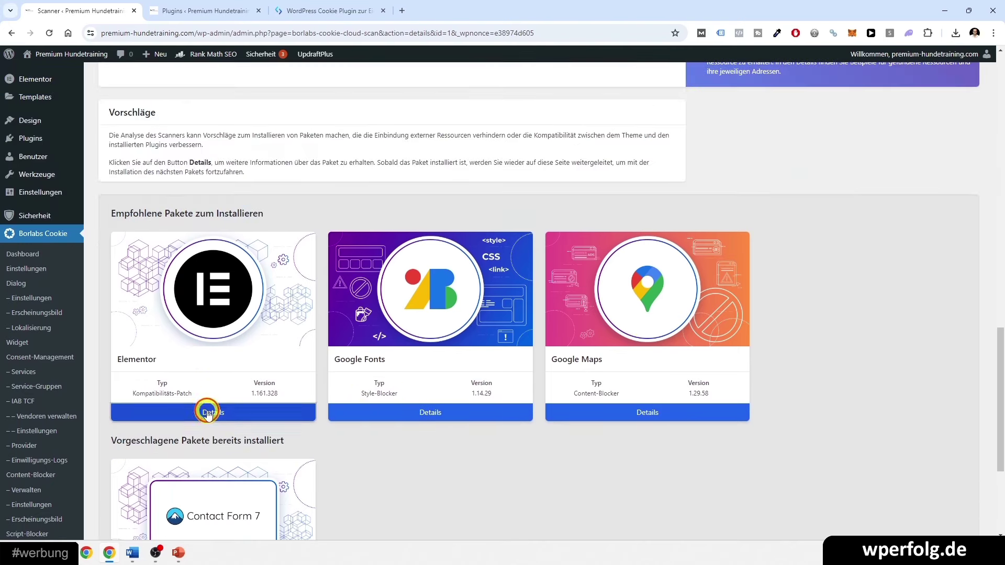
scroll(315, 414, down, 10)
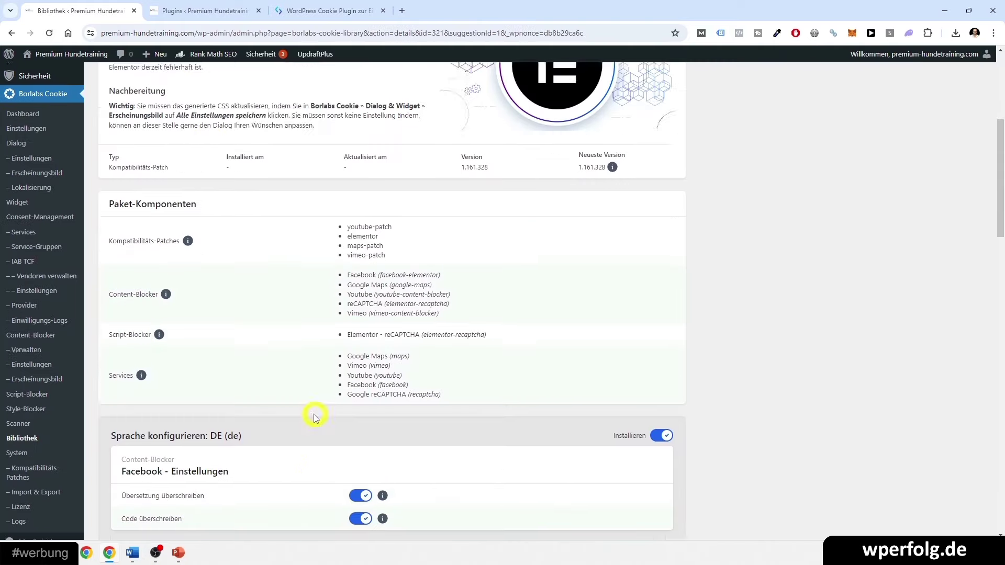
scroll(314, 419, down, 15)
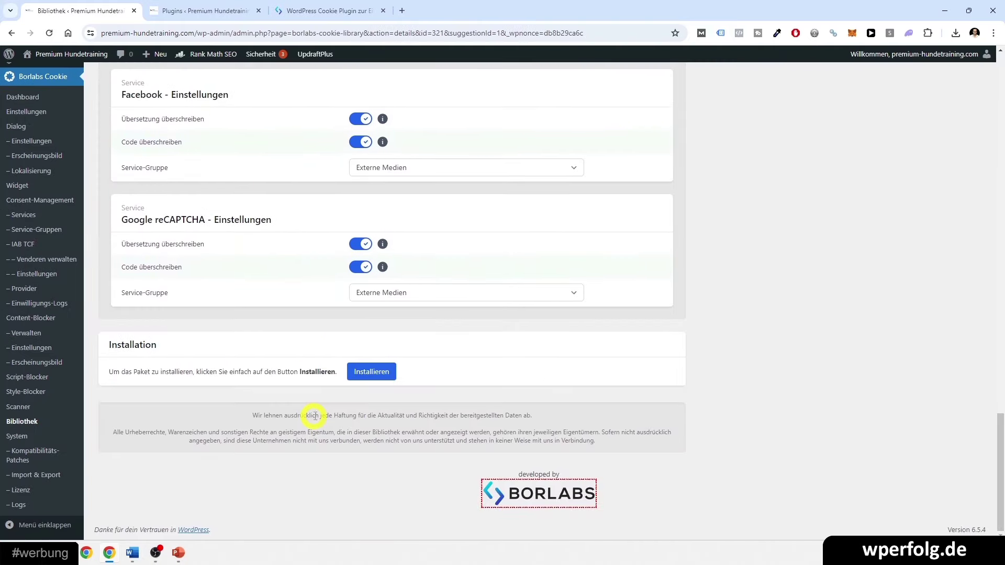
click(361, 373)
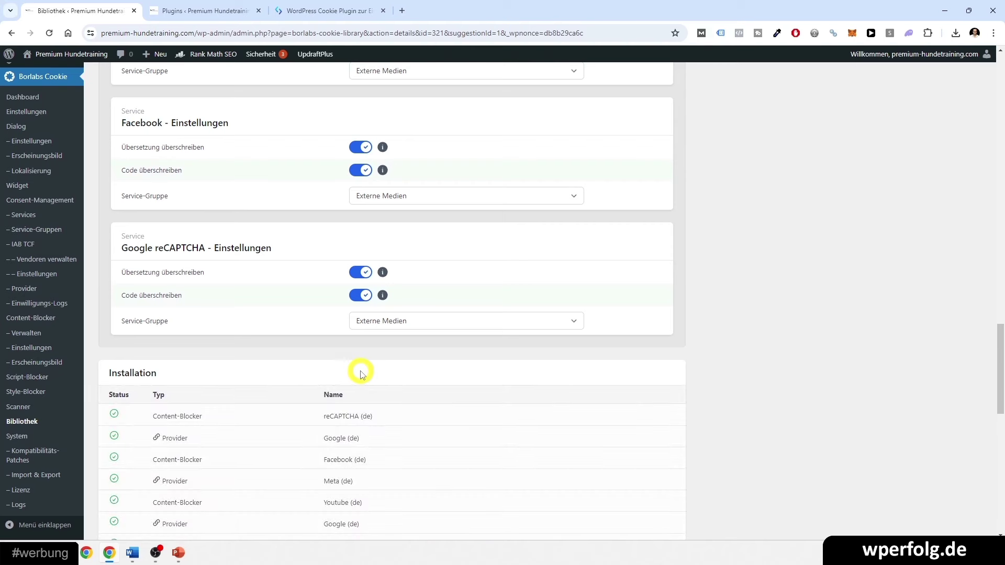
scroll(362, 373, down, 12)
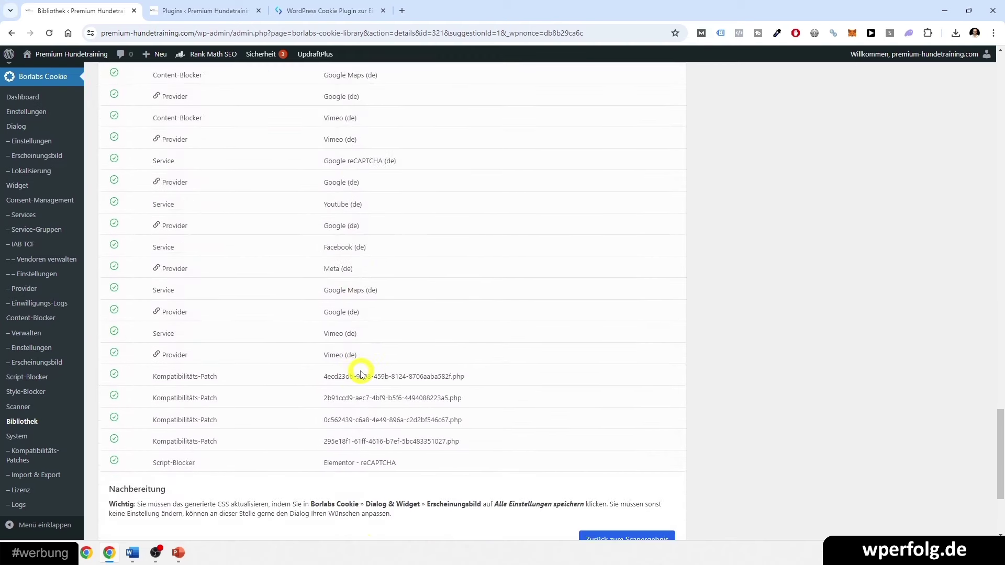
click(596, 370)
Install the recommended Google Fonts style blocker with its preset German configuration and return to the scan results.
scroll(487, 387, down, 20)
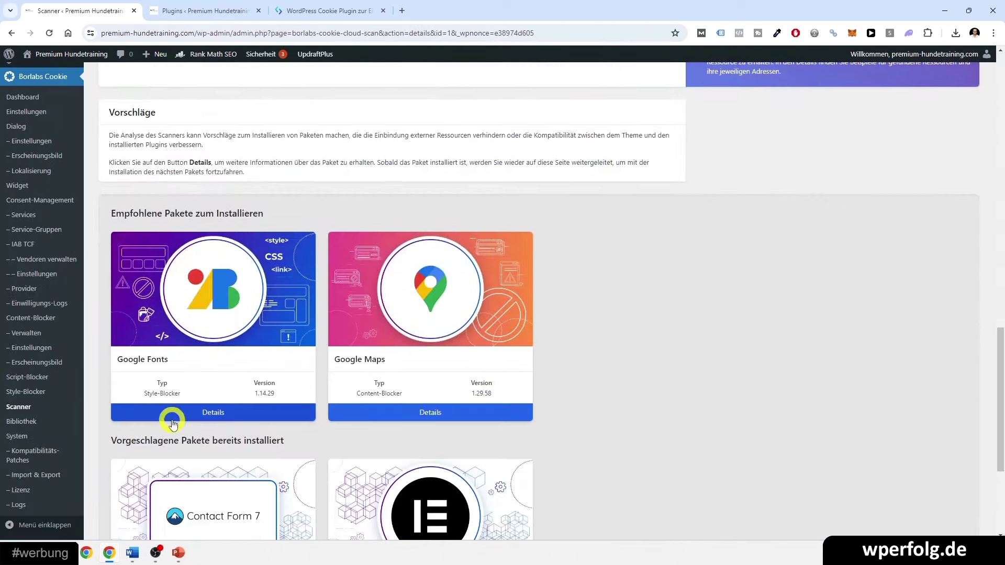
click(173, 423)
scroll(309, 426, down, 7)
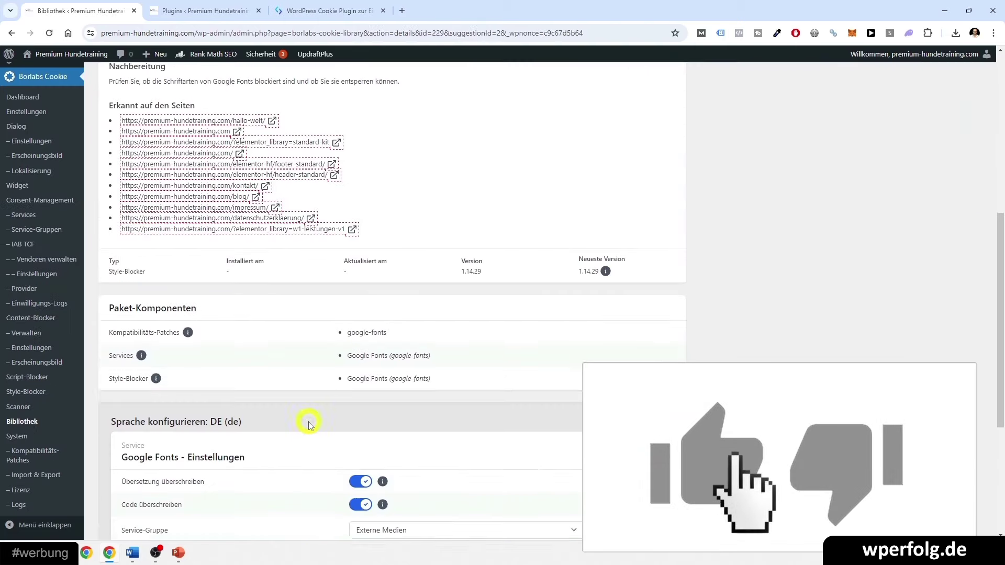
scroll(309, 426, down, 5)
click(369, 372)
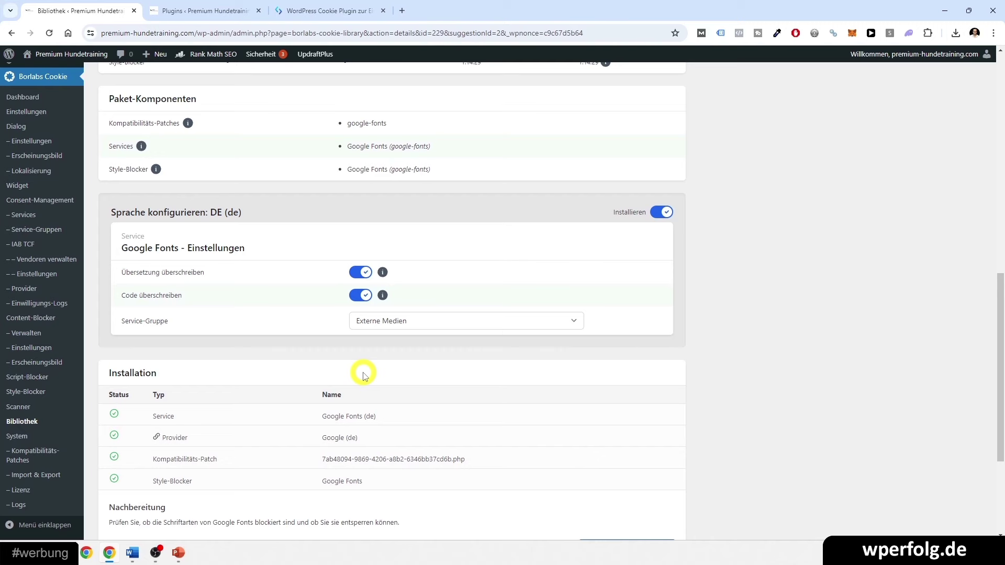
scroll(365, 376, down, 4)
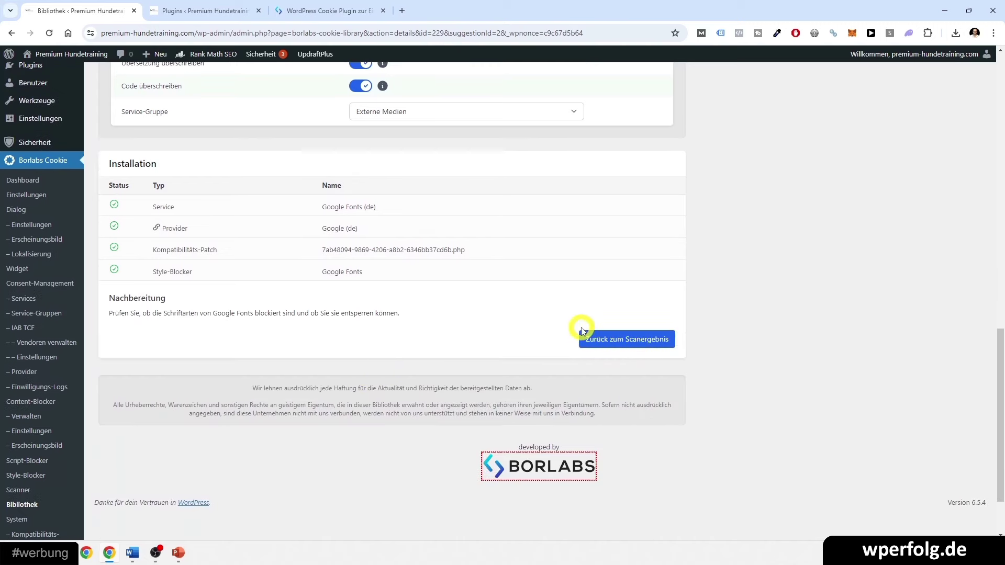
click(606, 339)
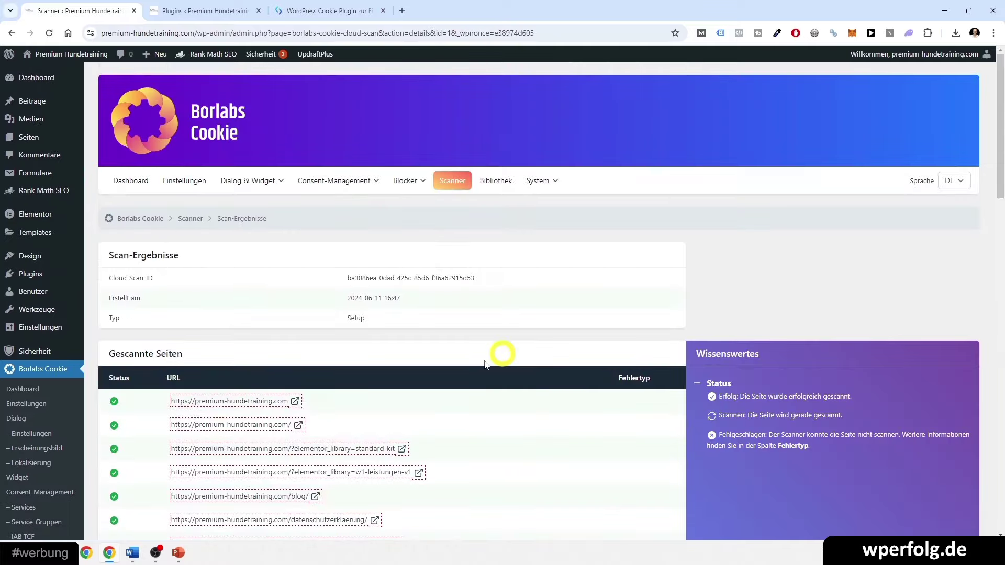
Install the recommended Google Maps content blocker with its preset German configuration and return to the scan results.
scroll(455, 366, down, 17)
scroll(454, 373, down, 3)
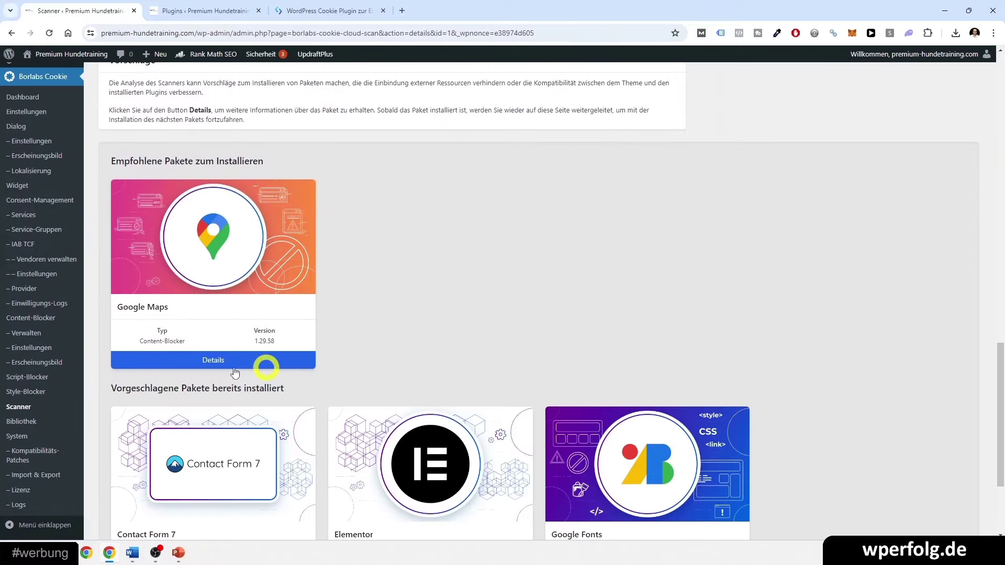
click(203, 359)
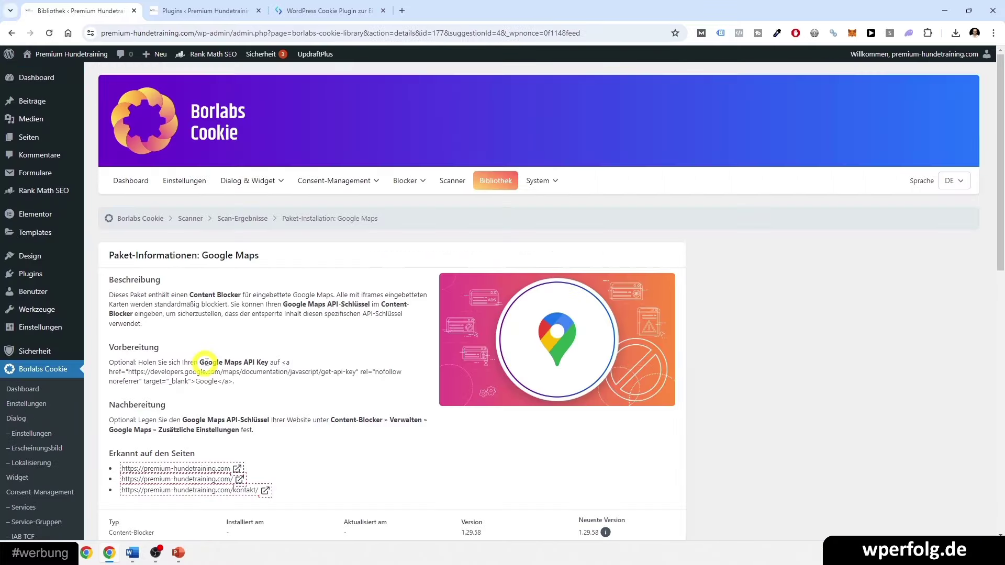
scroll(447, 377, down, 11)
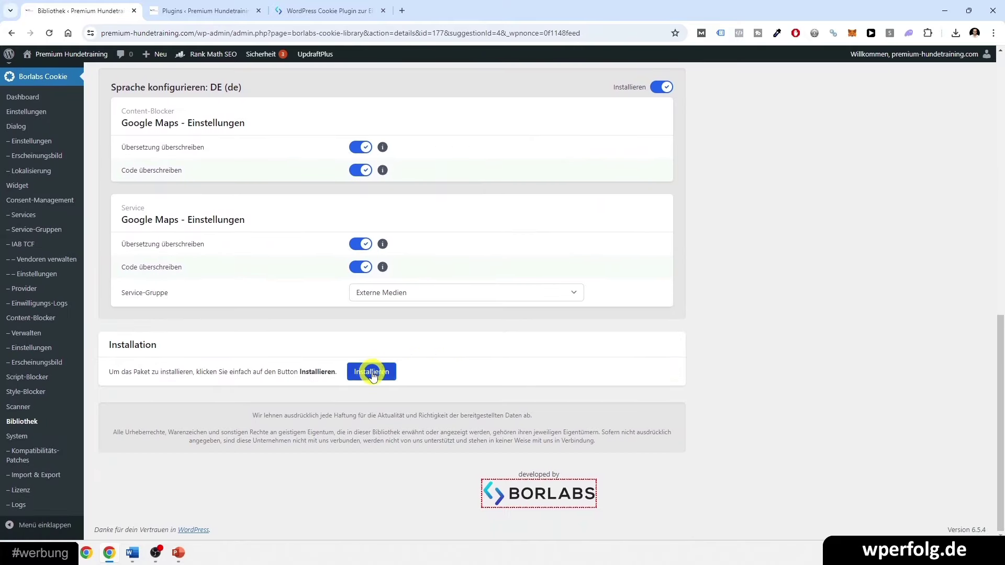
click(373, 373)
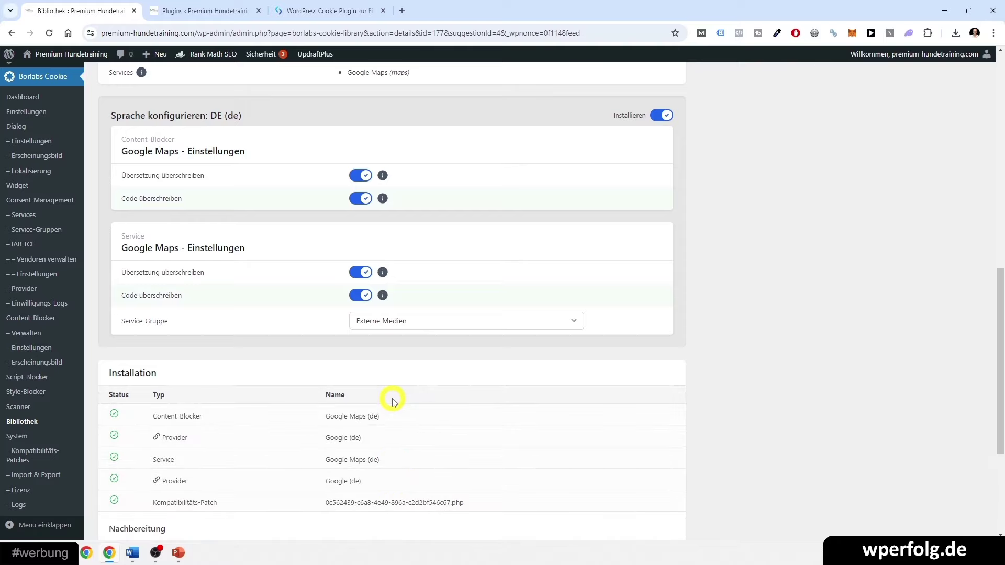
scroll(393, 401, down, 5)
click(599, 365)
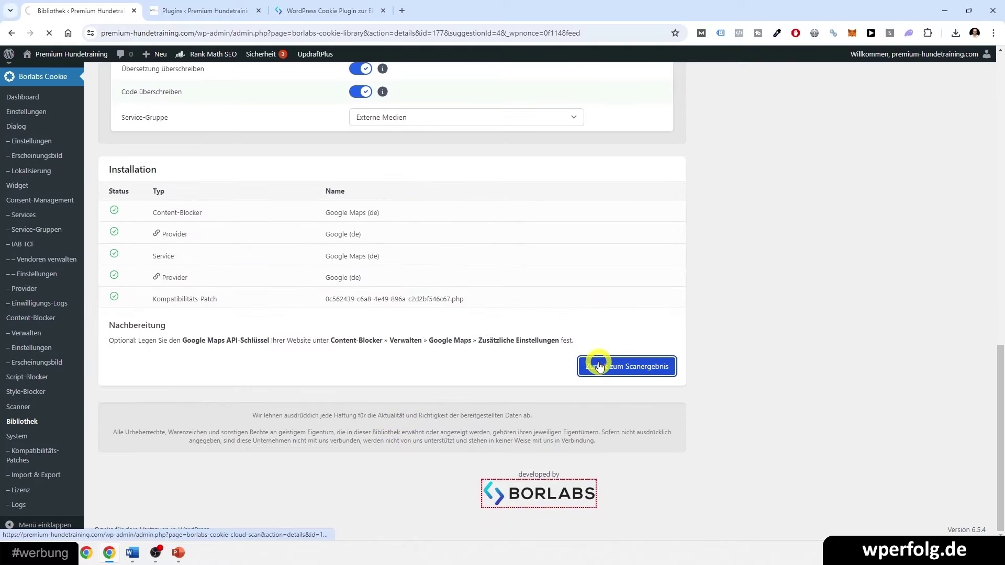
Check the scan results for remaining package suggestions and read the Schnellstart instructions about the follow-up scan on the Borlabs Cookie dashboard.
scroll(599, 365, down, 15)
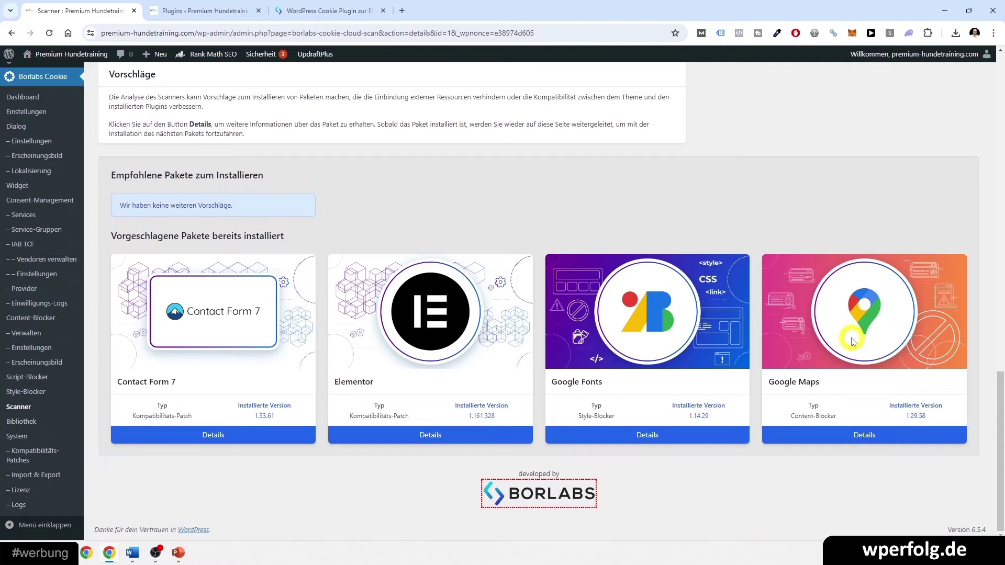
scroll(780, 452, up, 15)
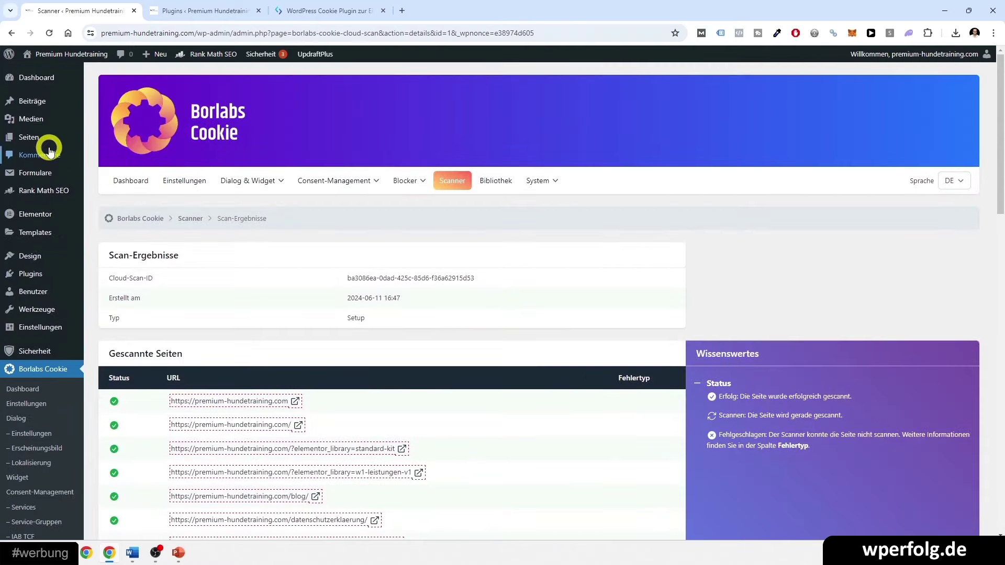
click(112, 182)
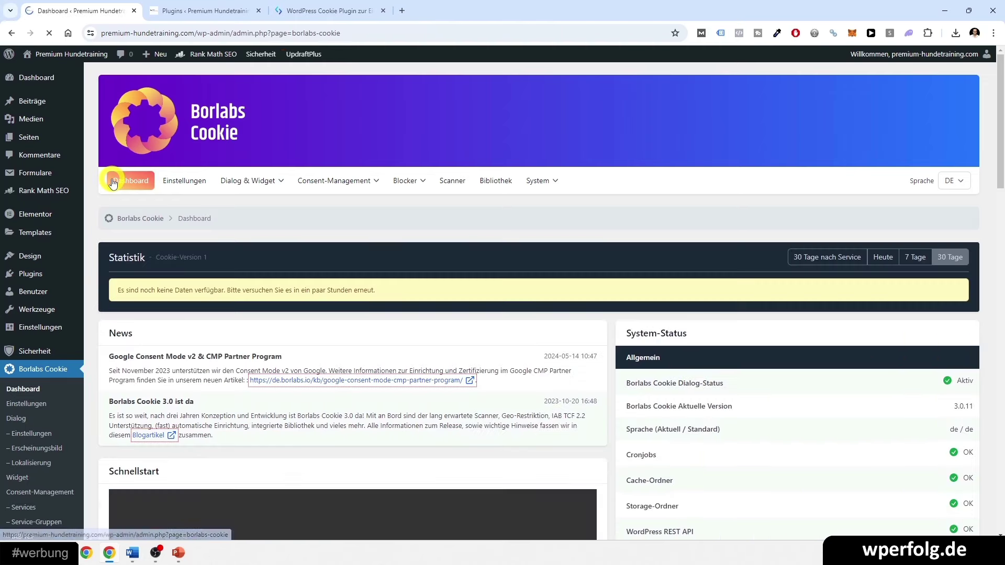
scroll(102, 241, down, 13)
triple_click(229, 245)
click(215, 271)
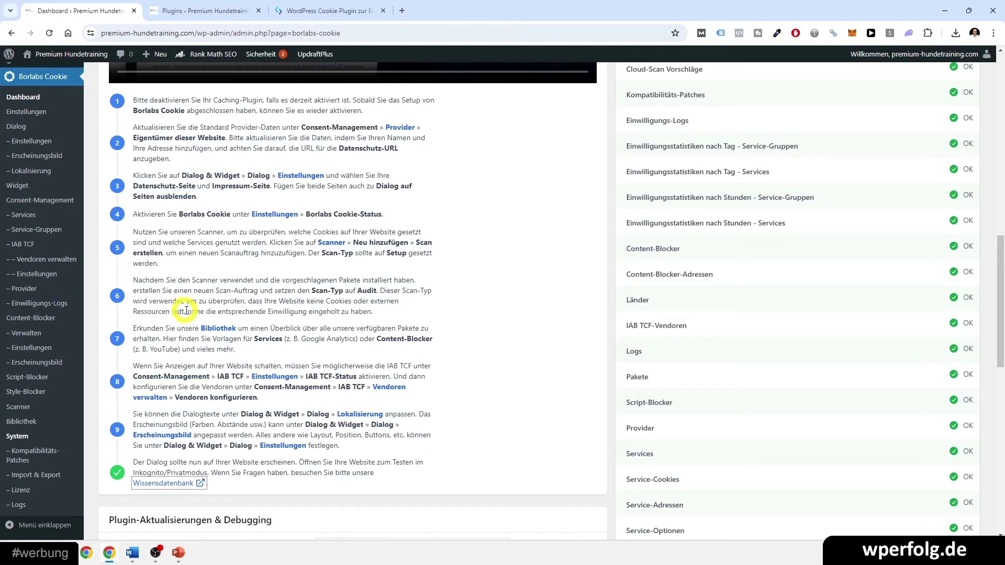
triple_click(245, 309)
click(485, 294)
Create a new scan in the Scanner with scan type Audit and pages selected per Beitragstyp.
scroll(485, 294, up, 15)
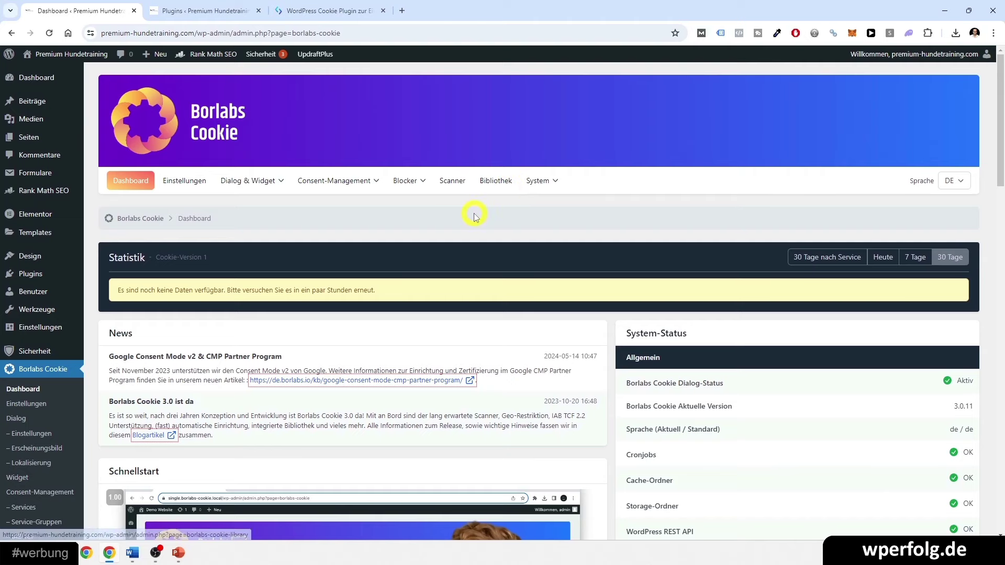
click(456, 182)
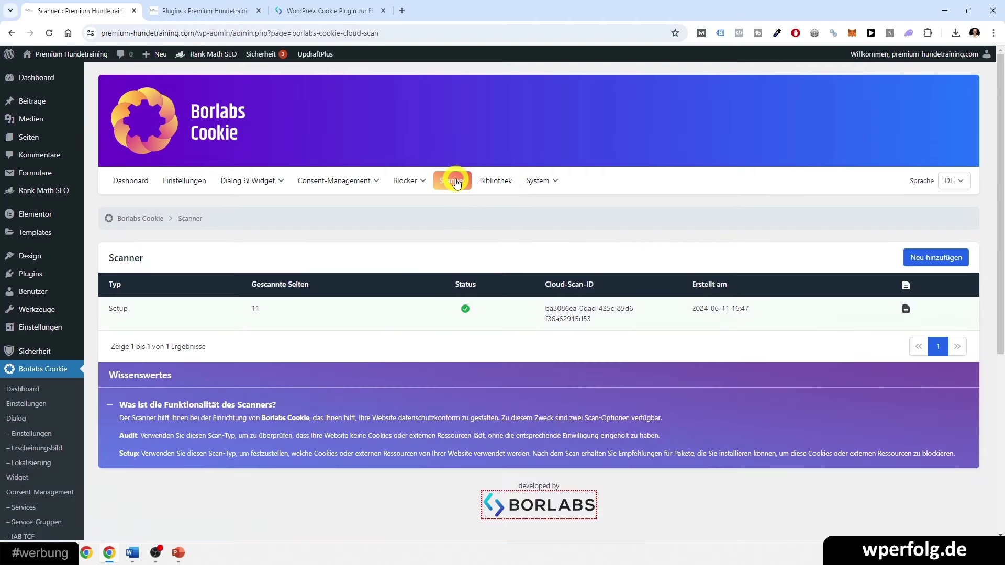
click(912, 258)
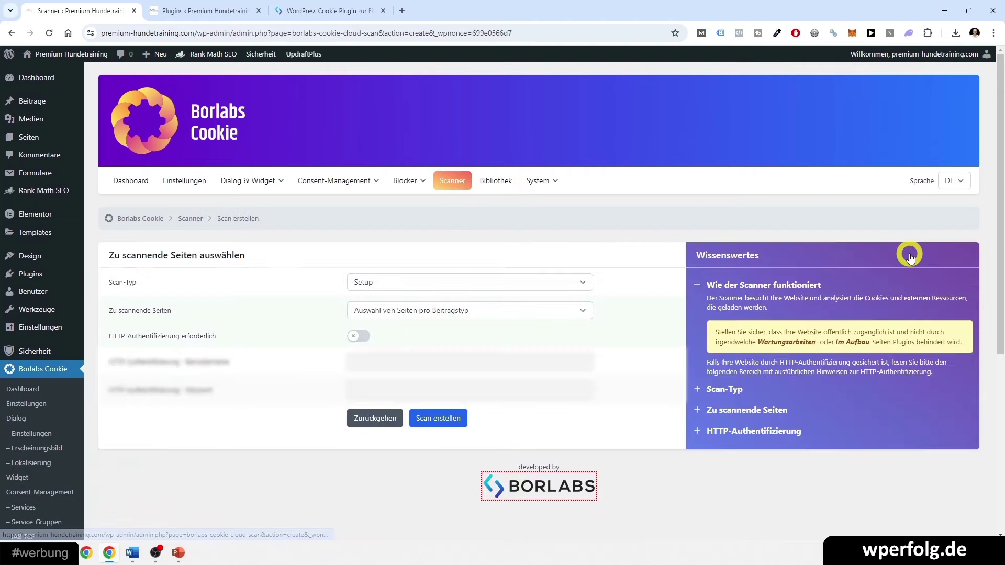
click(363, 282)
click(365, 298)
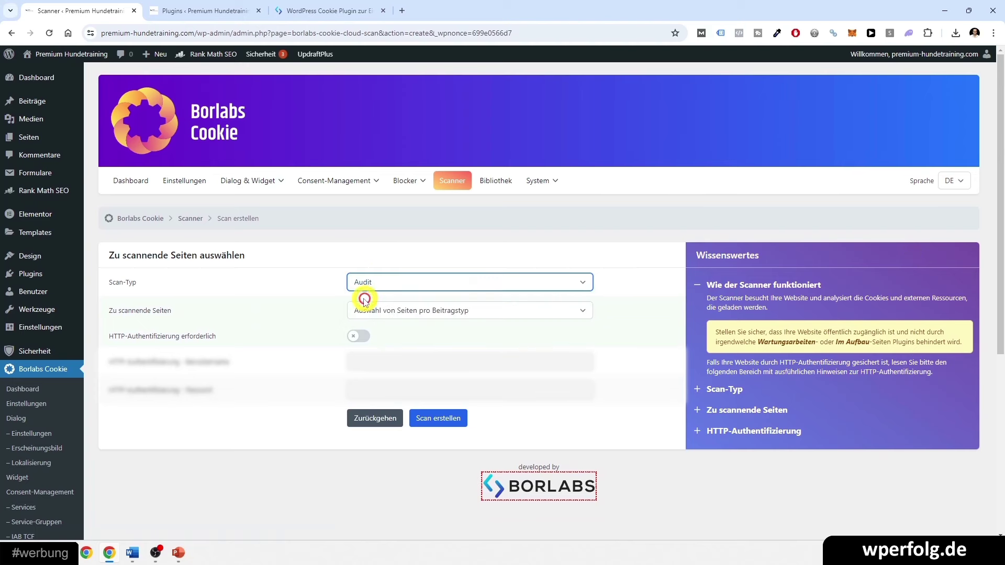
click(424, 418)
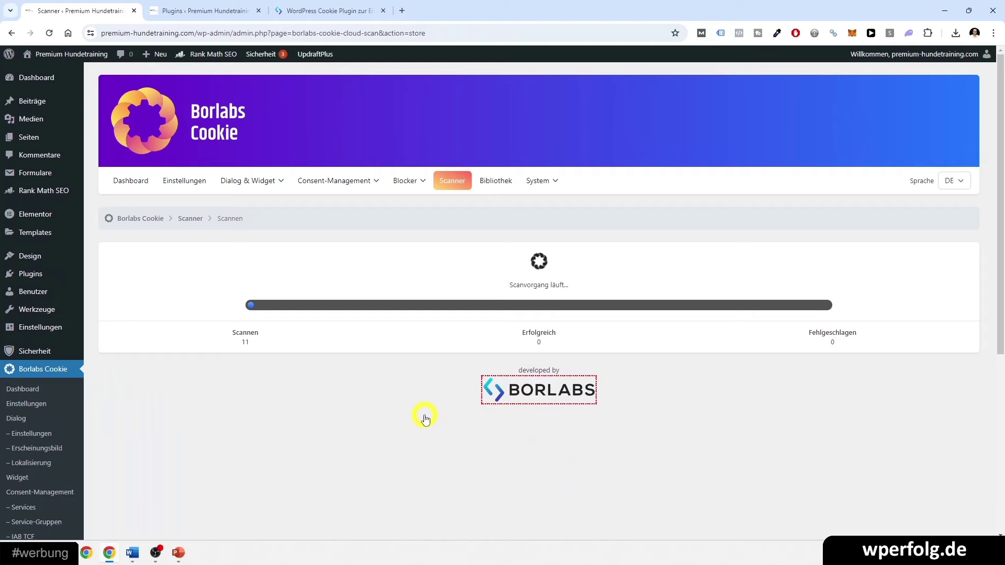
Examine the audit scan's pages, cookies, external resources and package suggestions, and view the list of all scans.
scroll(482, 337, down, 15)
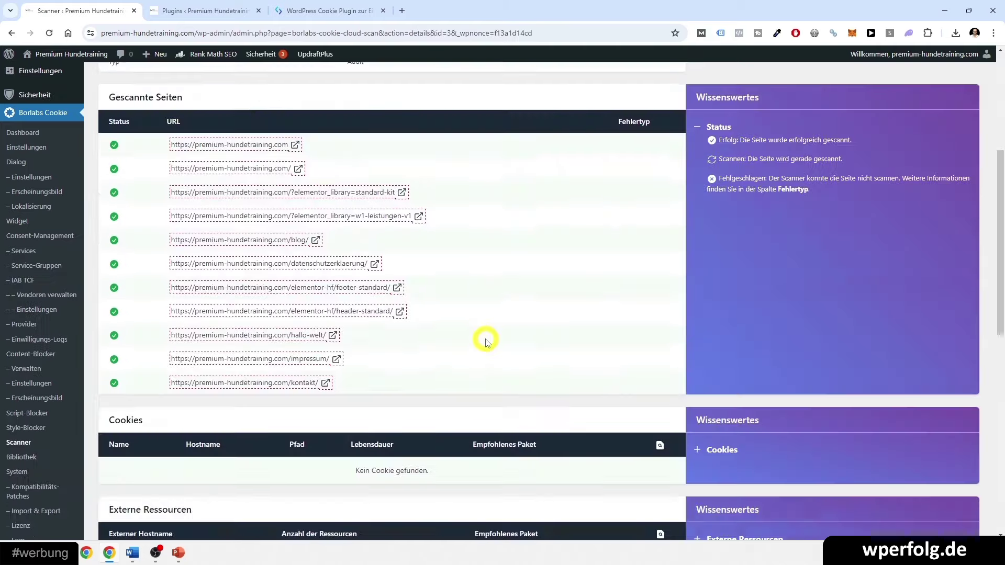
scroll(489, 321, up, 5)
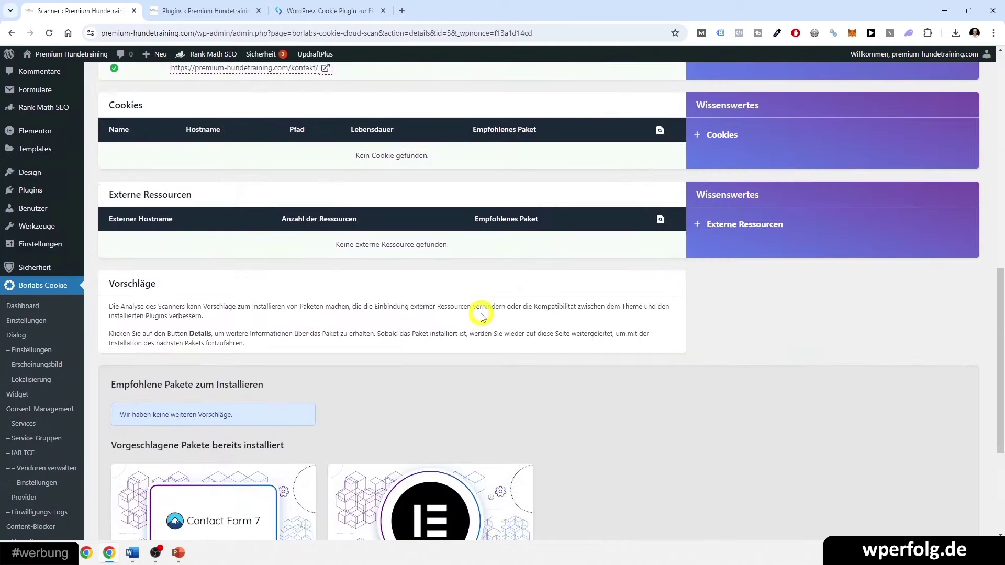
scroll(489, 317, up, 6)
scroll(494, 316, up, 5)
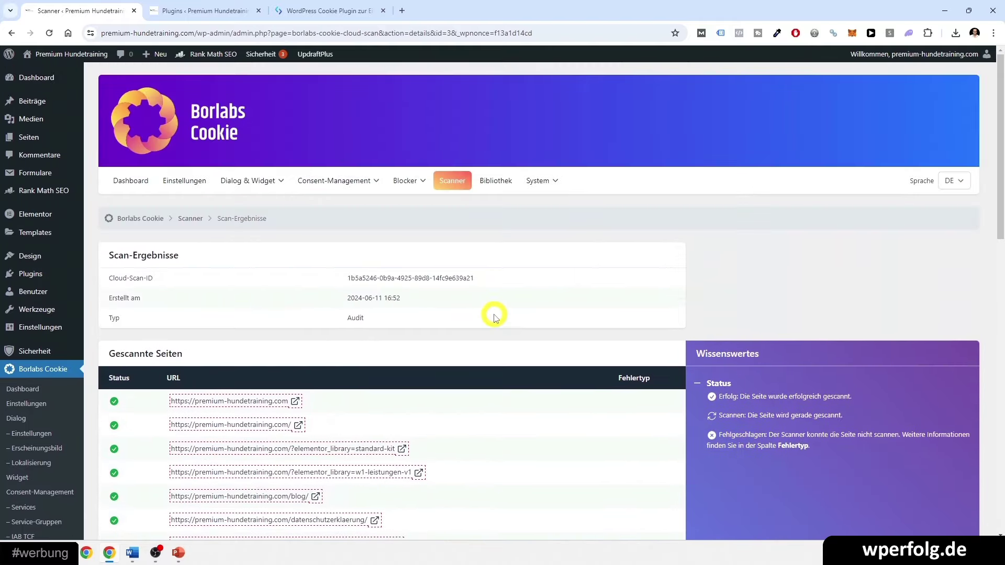
click(145, 181)
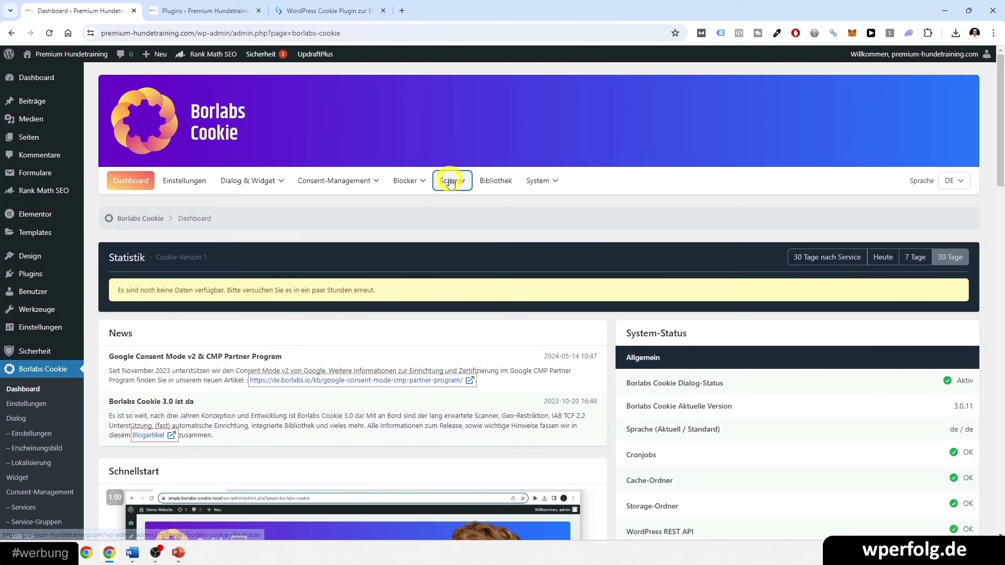
click(449, 180)
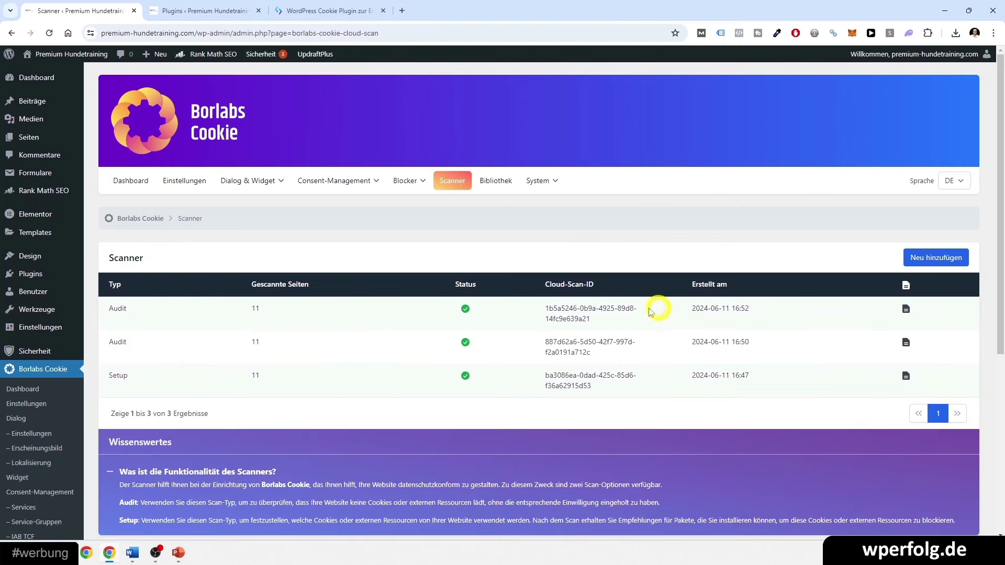
Read the remaining Schnellstart instructions on the Borlabs Cookie dashboard and open the Bibliothek of available packages.
click(124, 181)
scroll(140, 325, down, 10)
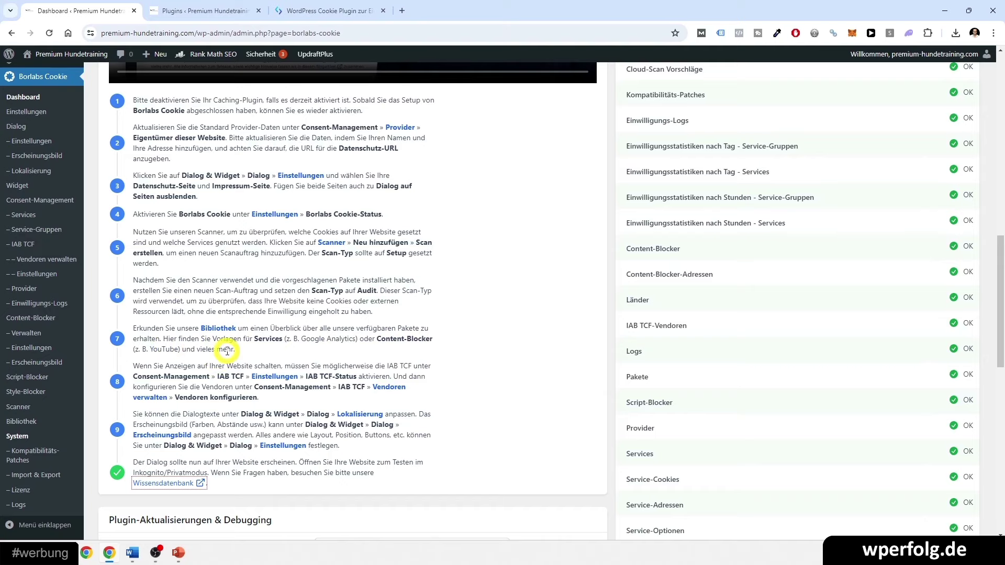
scroll(227, 351, up, 13)
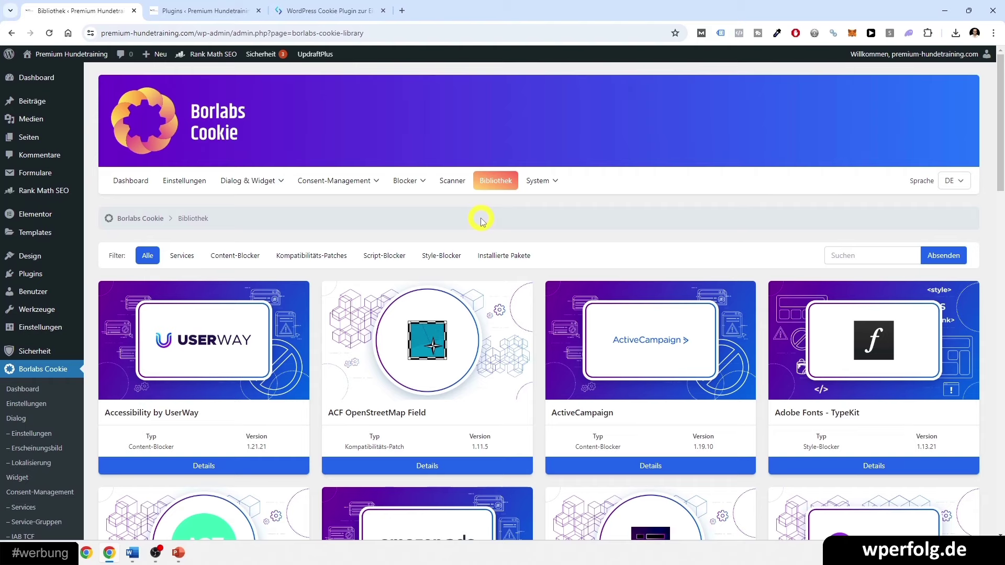
Browse the packages available in the Bibliothek and activate the package search.
scroll(543, 284, down, 20)
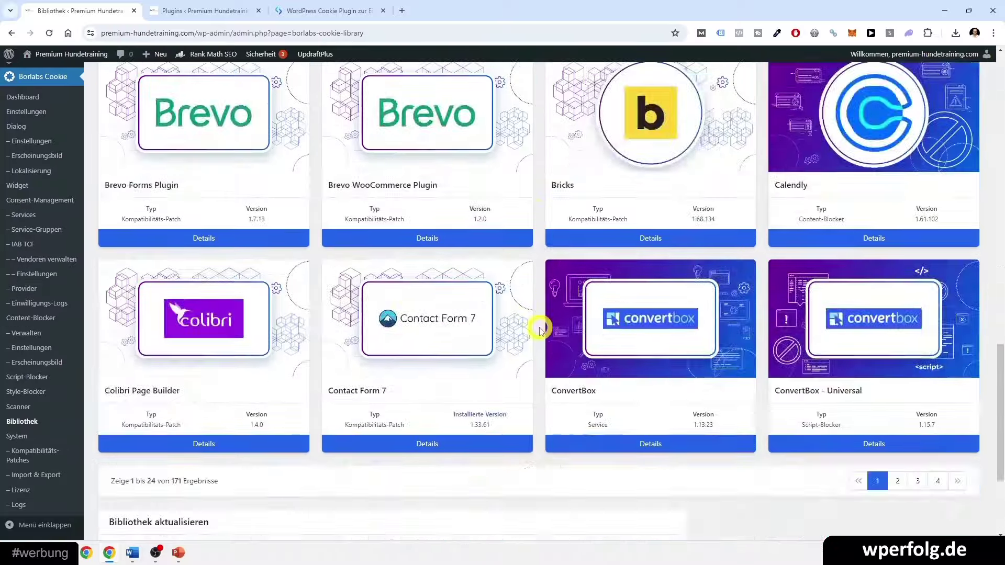
scroll(541, 341, up, 20)
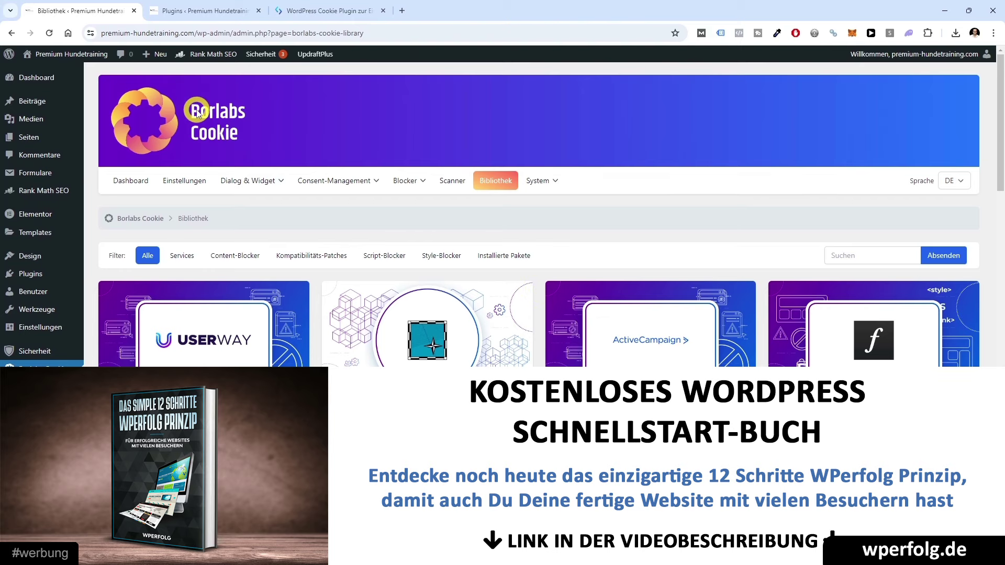
click(830, 258)
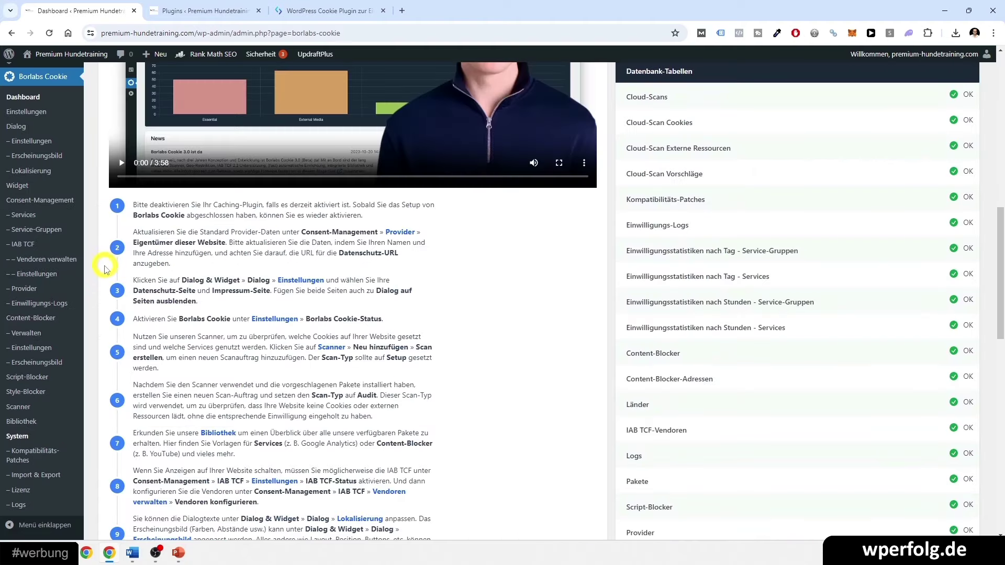
Read Schnellstart steps 7 to 9 on the Borlabs Cookie dashboard, covering the Bibliothek, IAB TCF vendors and dialog customisation.
scroll(105, 268, down, 2)
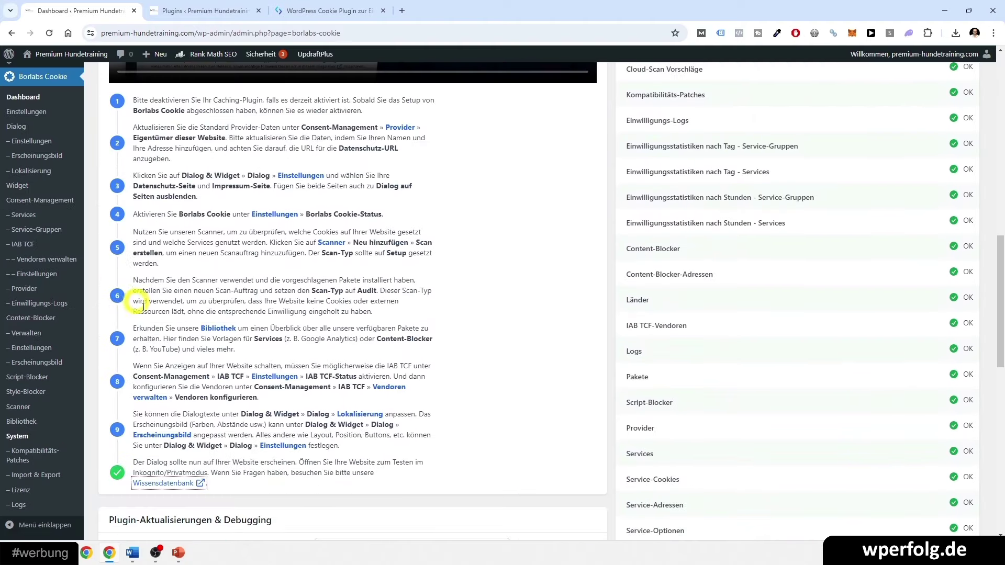
triple_click(165, 341)
click(200, 363)
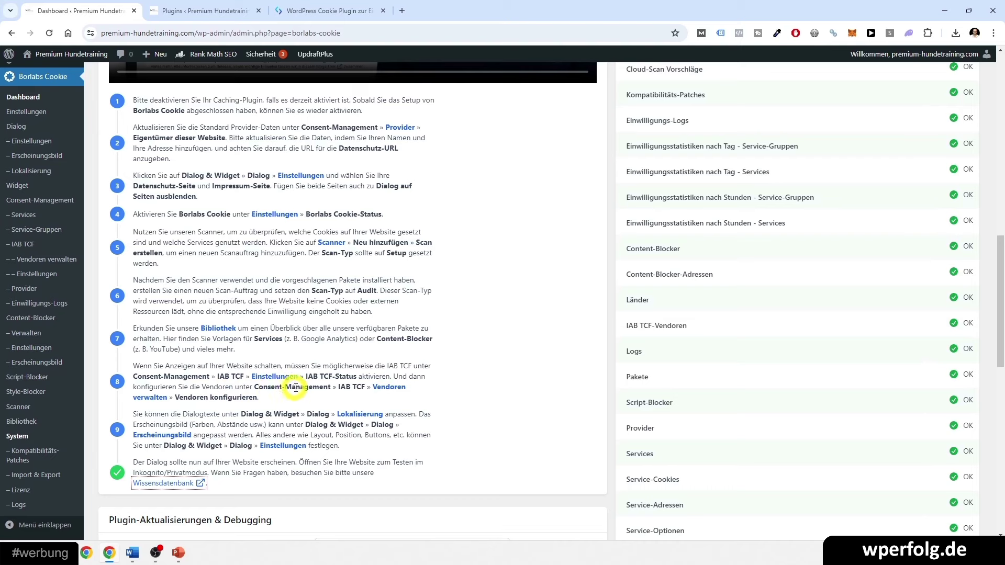
double_click(224, 399)
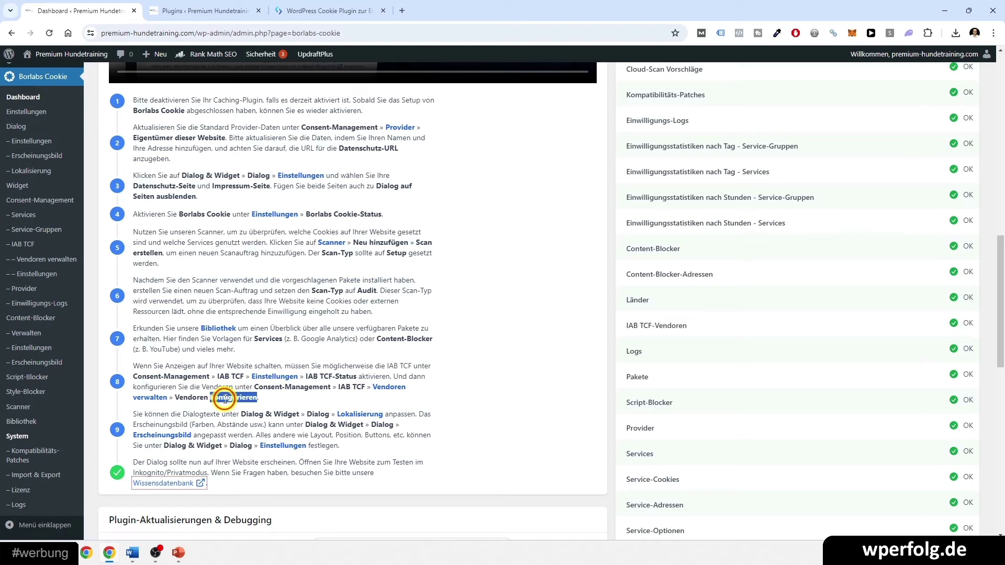
click(179, 396)
drag(175, 398, 258, 399)
click(260, 400)
click(134, 367)
click(163, 416)
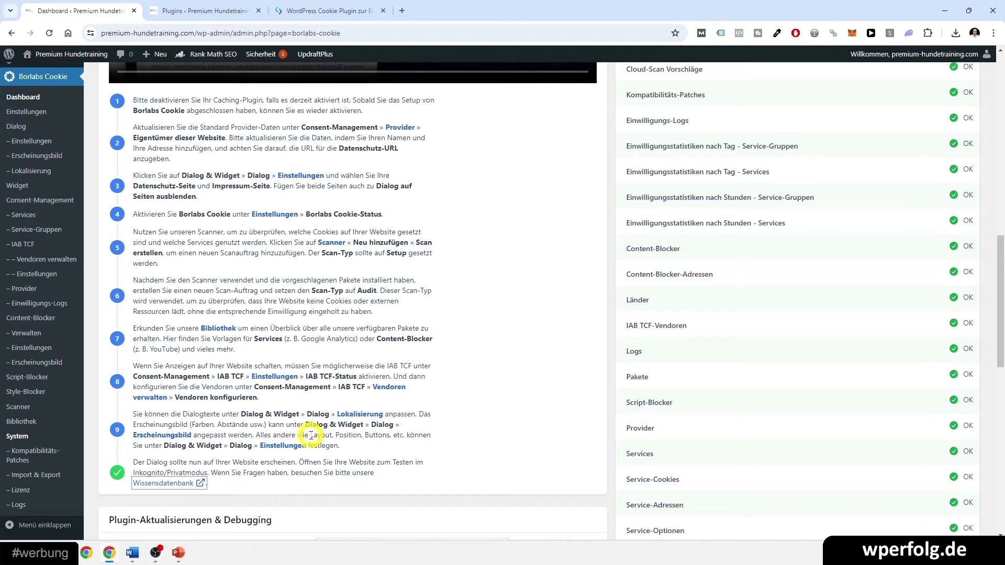
Open the dialog's Lokalisierung page and review its editable texts, from Dialog - Einstieg to the service and provider detail tables.
scroll(311, 436, up, 15)
click(254, 177)
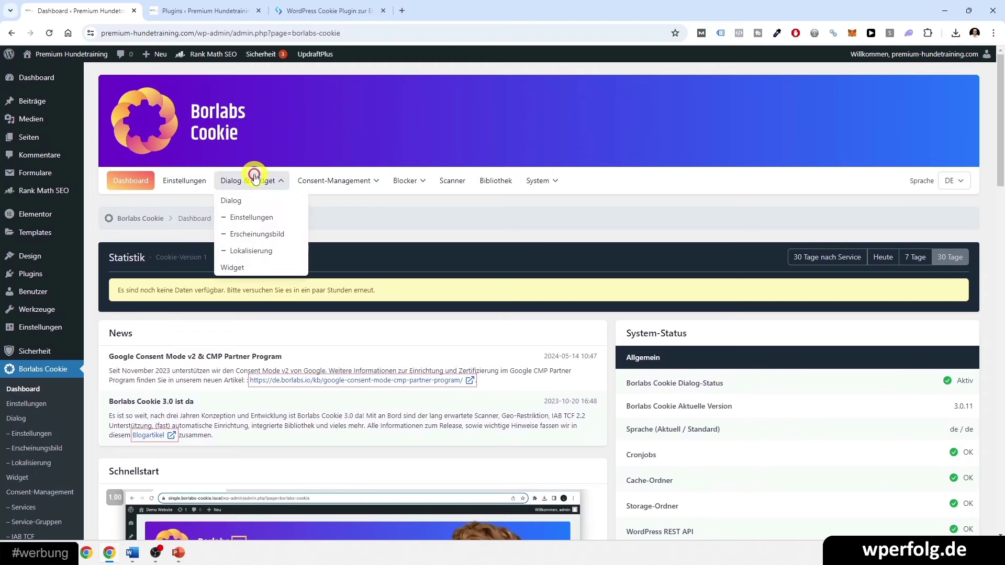
click(235, 250)
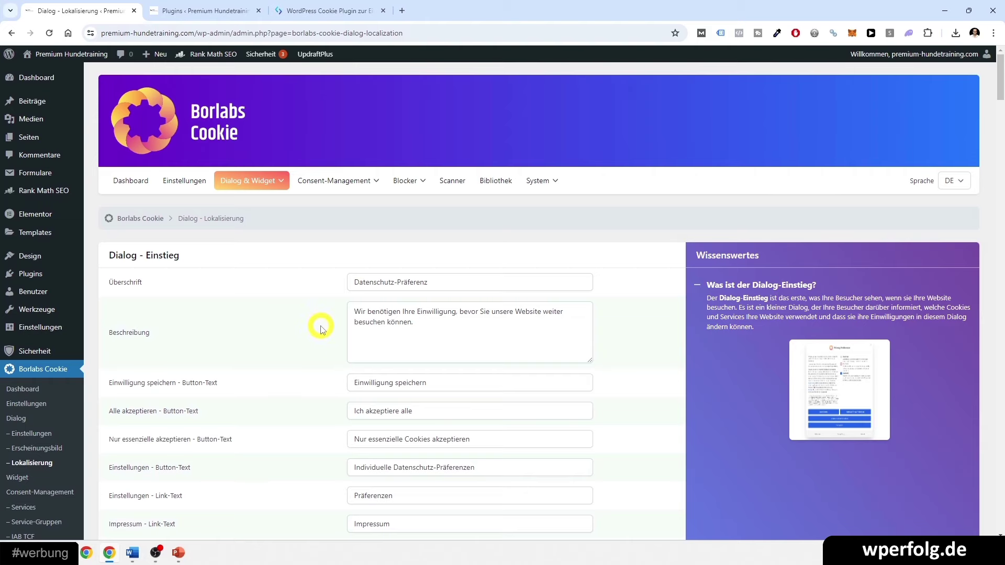
scroll(321, 329, down, 3)
scroll(321, 328, down, 20)
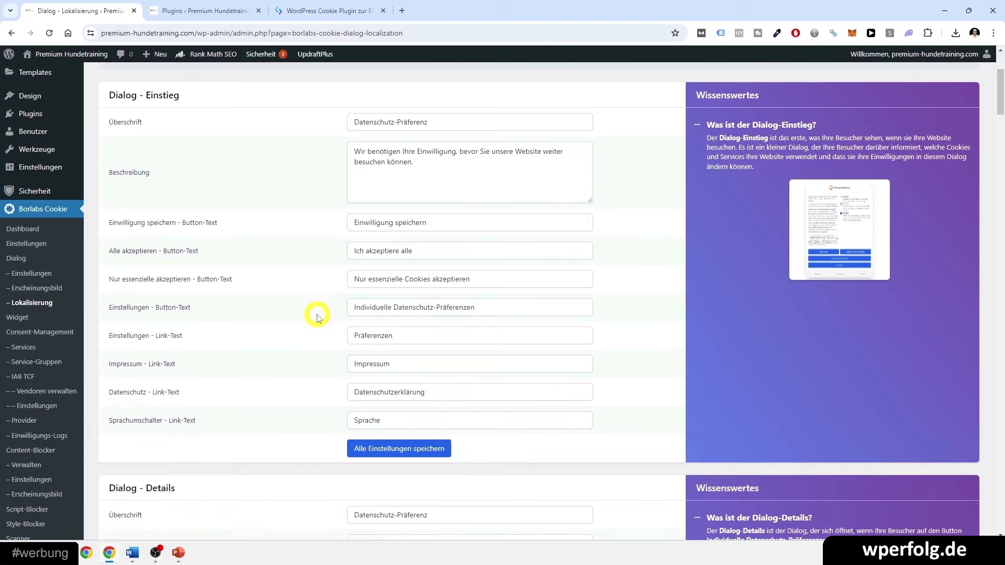
scroll(317, 317, down, 12)
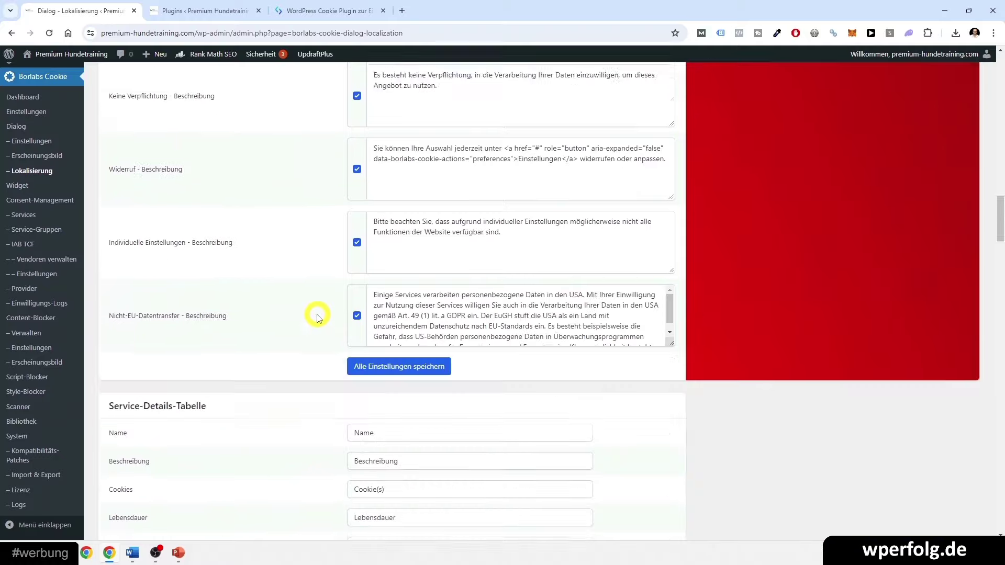
scroll(317, 318, up, 7)
scroll(318, 318, down, 20)
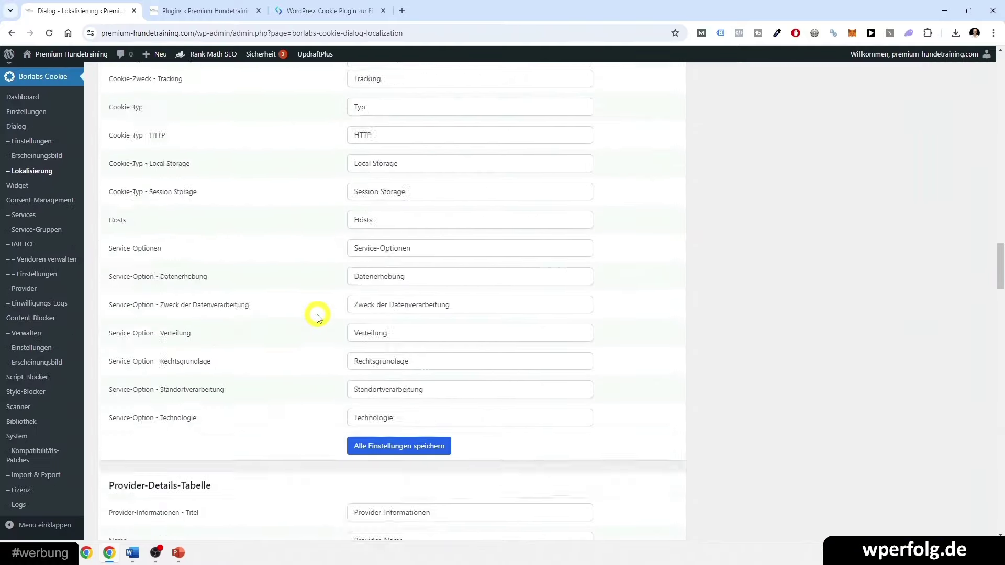
scroll(317, 318, down, 10)
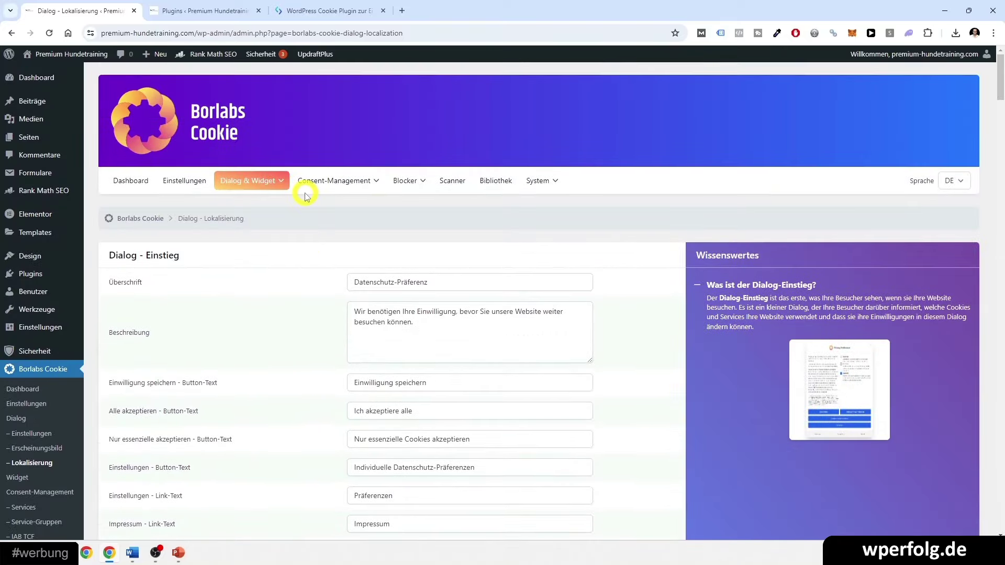
Open the dialog's Erscheinungsbild settings and copy the primary green colour code from Website Konzept beispiel.docx in Word, returning to the browser.
click(242, 181)
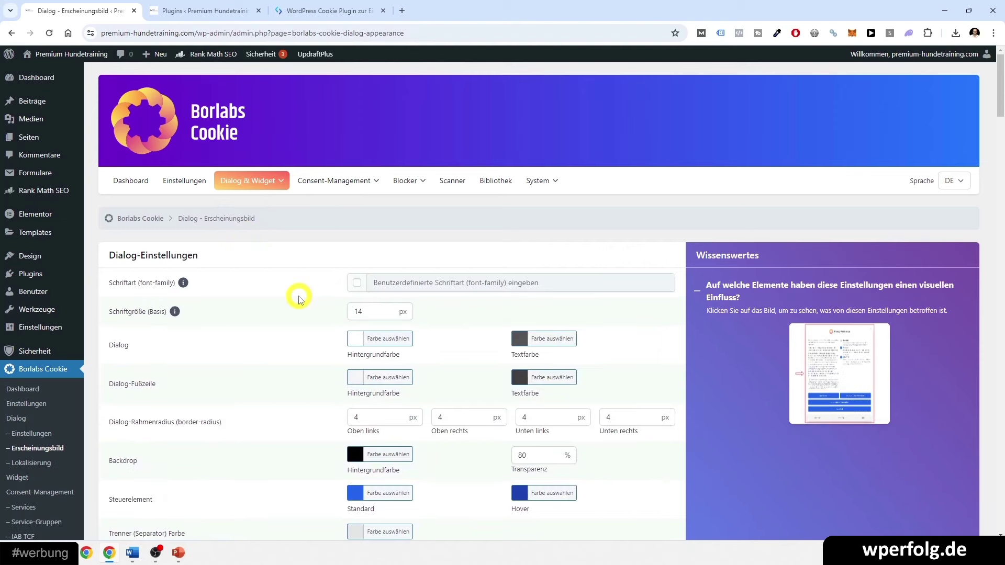
scroll(299, 299, down, 5)
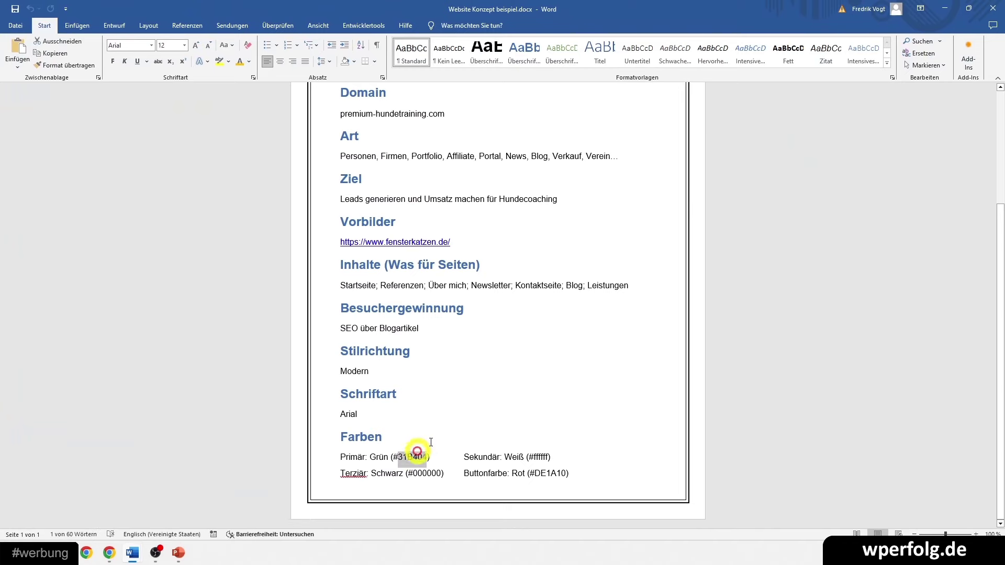
double_click(413, 452)
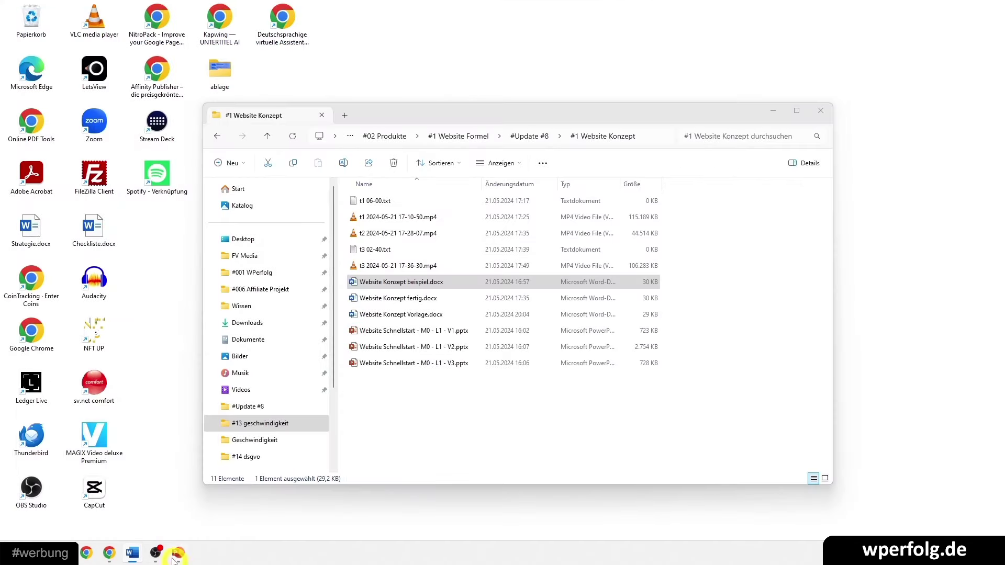
click(109, 553)
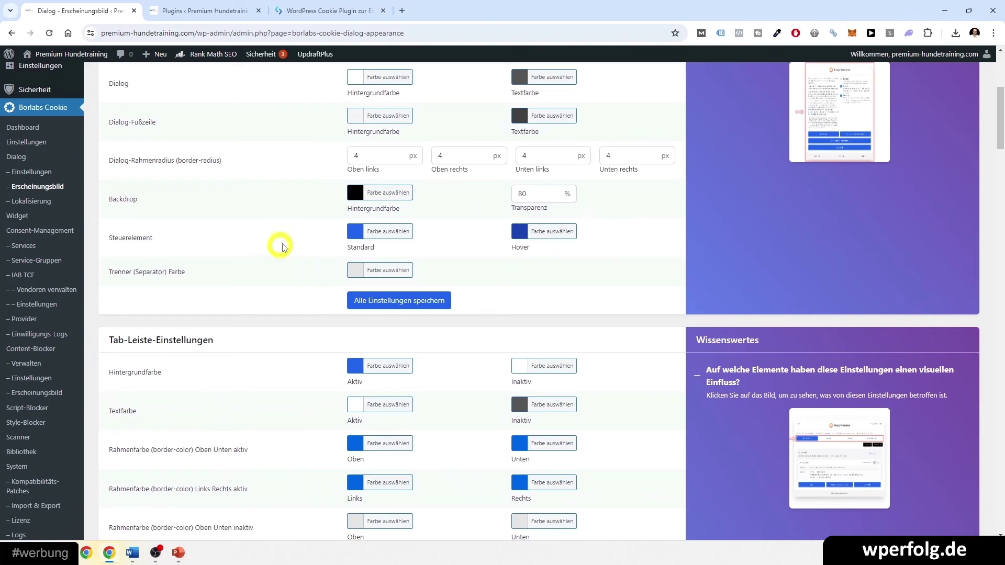
Set the Steuerelement colours in Dialog-Einstellungen to #31b404 for both Standard and Hover.
click(357, 238)
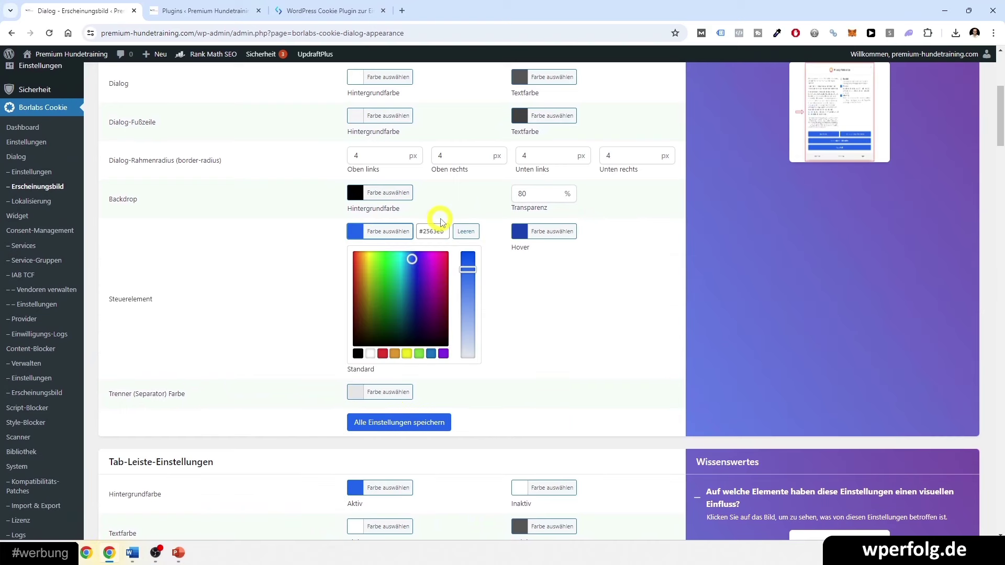
double_click(428, 231)
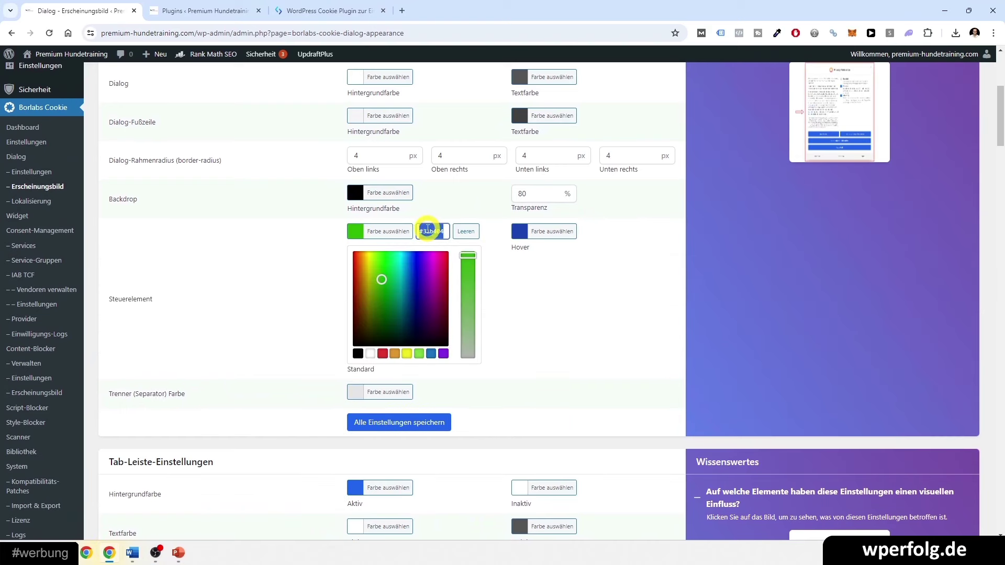
click(519, 231)
double_click(600, 231)
key(ctrl+v)
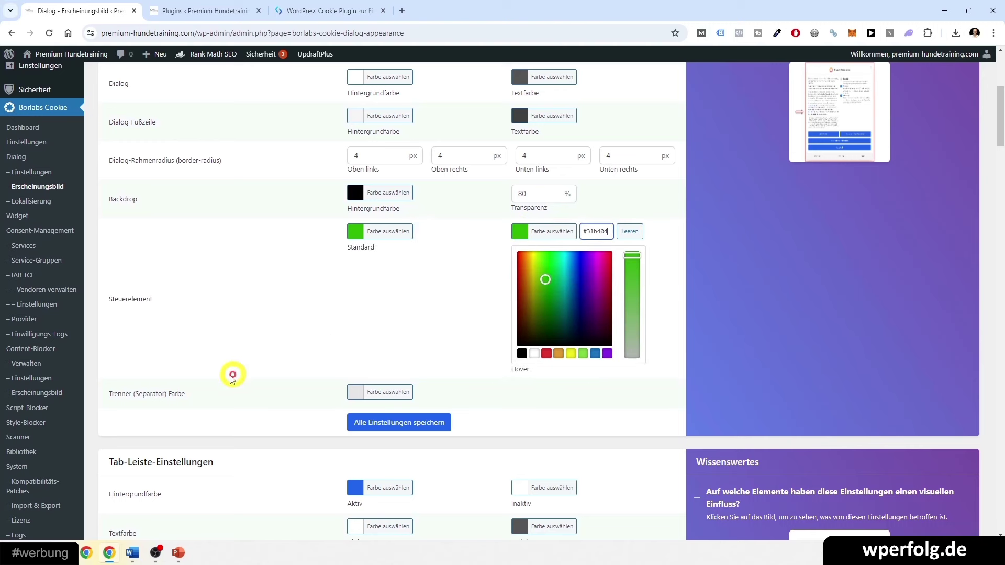
click(237, 373)
Set the active Hintergrundfarbe in Tab-Leiste-Einstellungen to #31b404.
scroll(240, 363, down, 2)
click(354, 261)
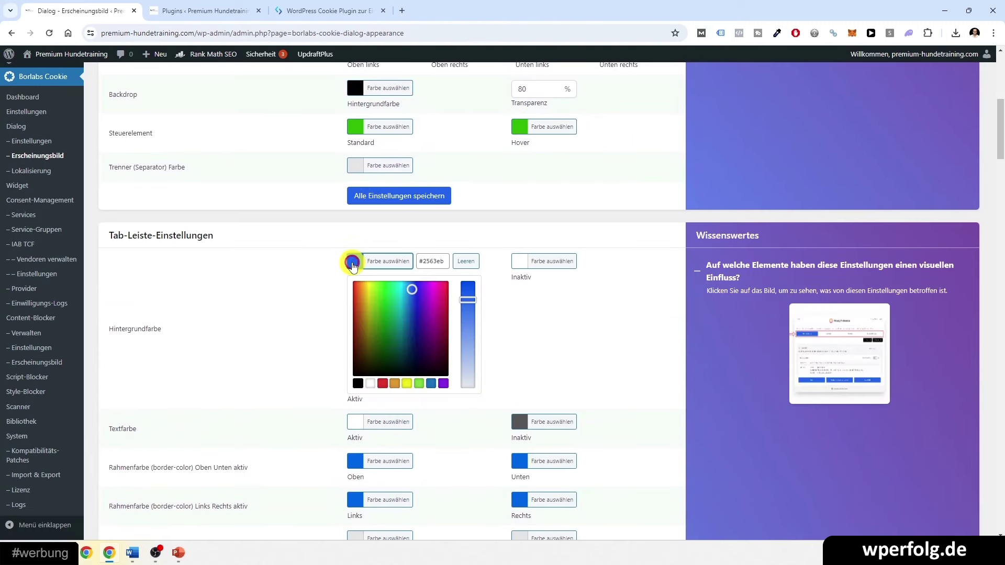
double_click(428, 260)
key(ctrl+v)
click(273, 283)
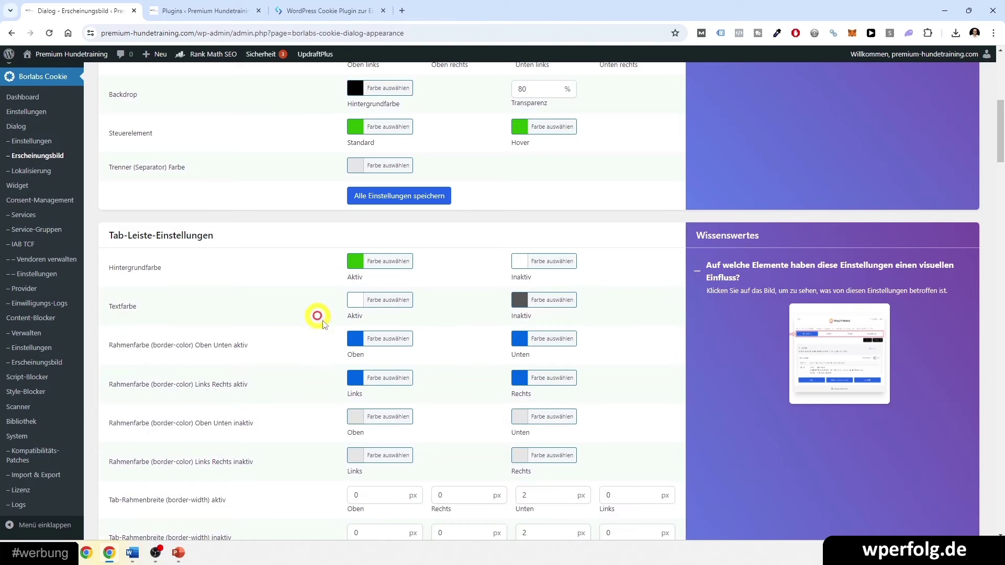
Set the active tab's border colours in Tab-Leiste-Einstellungen, Oben Unten and Links Rechts, to #31b404.
click(360, 346)
double_click(427, 339)
text(31b404)
click(515, 338)
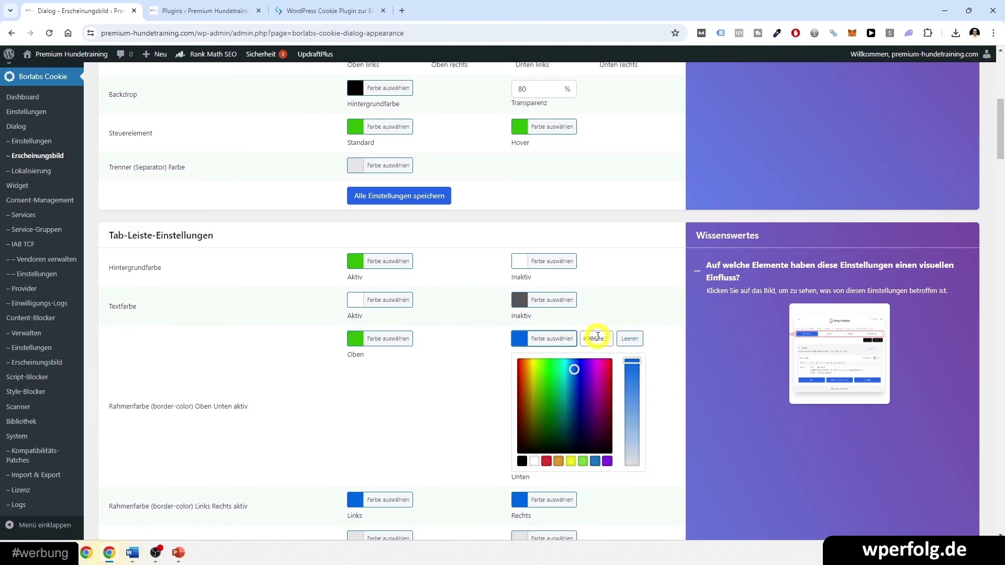
text(#31b404)
click(319, 384)
click(393, 383)
click(294, 366)
Change the Steuerelement colours in Karte-Einstellungen to green, using #31b404 for Standard.
scroll(308, 366, down, 10)
click(355, 351)
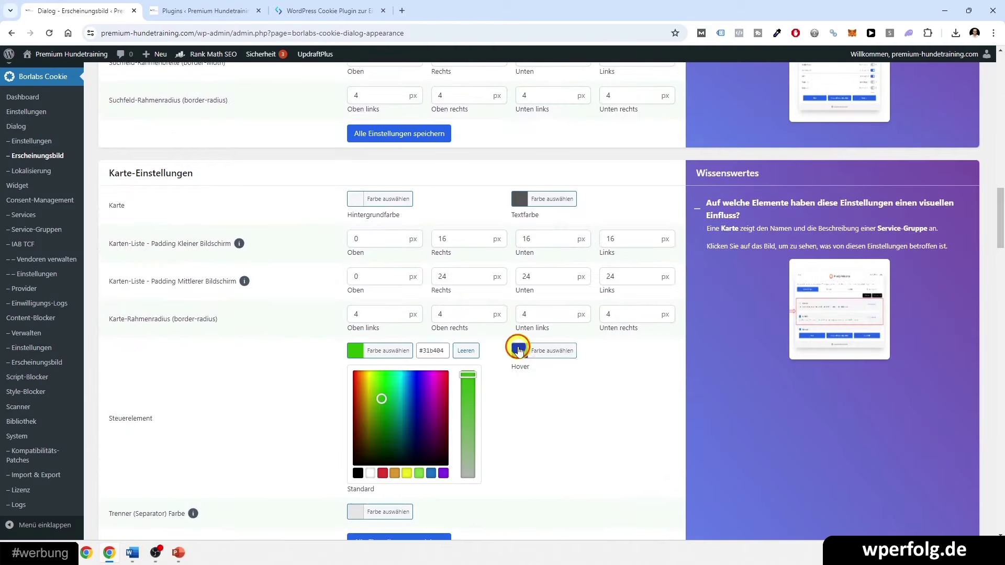
click(545, 351)
click(281, 382)
Set the Einwilligung speichern button colour to #31b404 for Standard and the darker green #1e9903 for Hover, noting both codes in the address bar.
scroll(314, 340, down, 15)
click(355, 280)
click(519, 280)
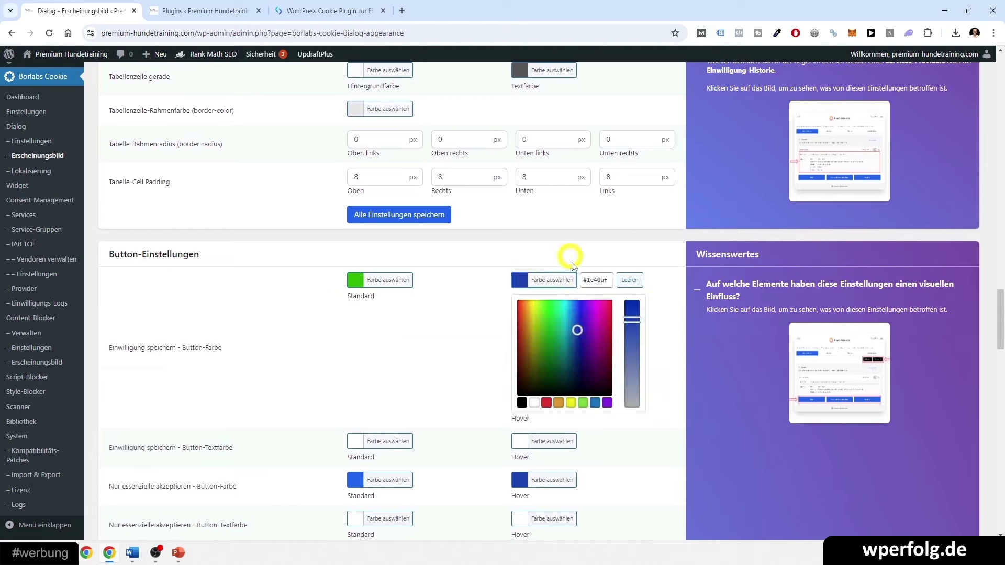
click(225, 33)
text(#31b404)
text(#1e9903)
click(281, 352)
Recolour the Nur essenzielle, Alle akzeptieren and Datenschutz-Präferenzen buttons with #31b404 for Standard and #1e9903 for Hover.
scroll(281, 352, down, 3)
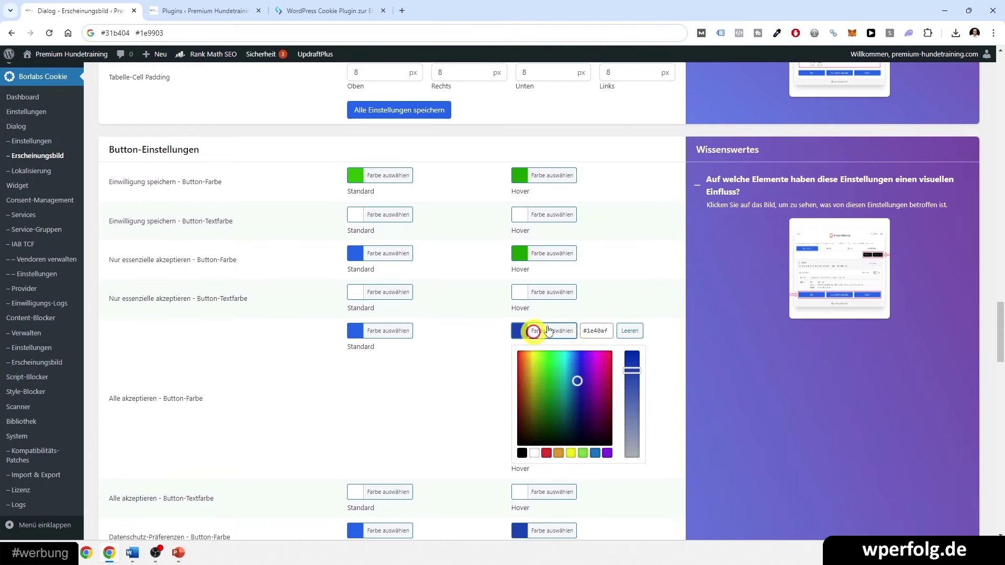
click(520, 356)
text(#1e9903)
click(465, 384)
click(355, 356)
text(#1e9903)
click(299, 360)
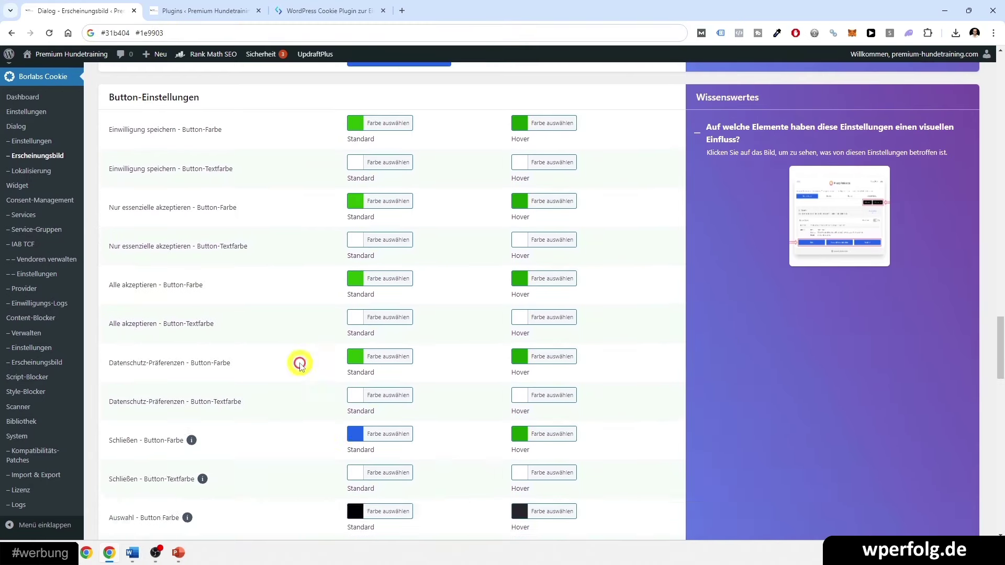
Replace the blue colours in the appearance sections below the main dialog buttons with the green shades #31b404 and #1e9903.
scroll(283, 372, down, 7)
scroll(279, 378, down, 1)
click(519, 327)
click(590, 323)
key(ctrl+v)
scroll(435, 366, down, 5)
click(359, 375)
key(ctrl+v)
Copy a green code noted in the address bar into the remaining blue colour field and save all dialog appearance settings.
click(145, 33)
key(ctrl+c)
click(519, 329)
key(ctrl+v)
click(292, 366)
scroll(292, 366, down, 7)
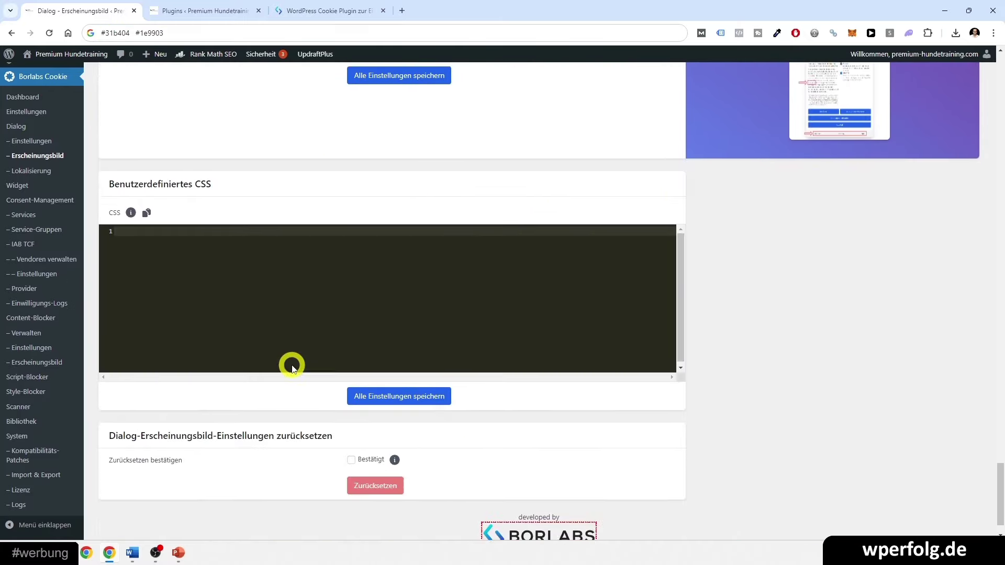
click(360, 356)
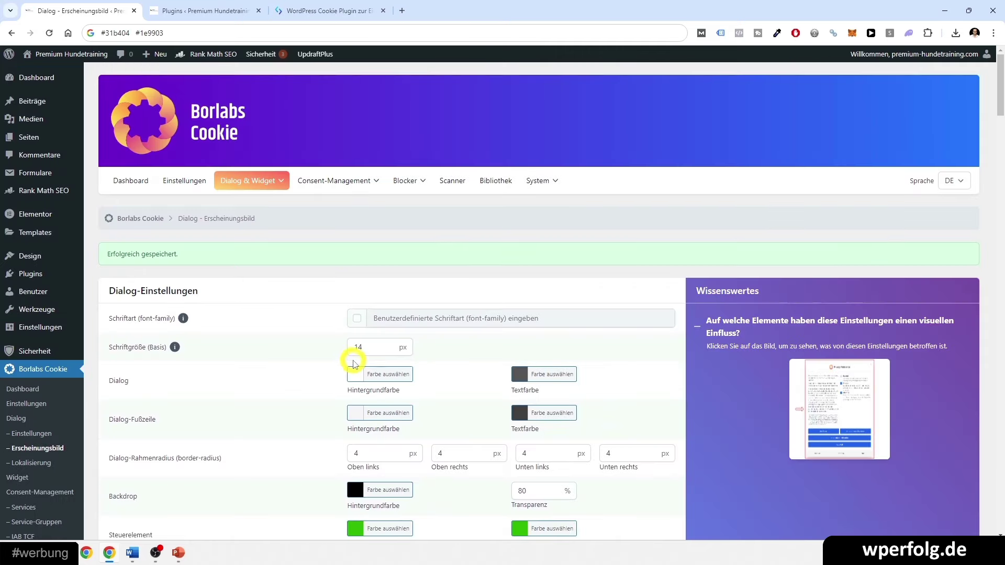
Review the general and cookie options on the Einstellungen page, and open the dialog's own Einstellungen page.
click(173, 184)
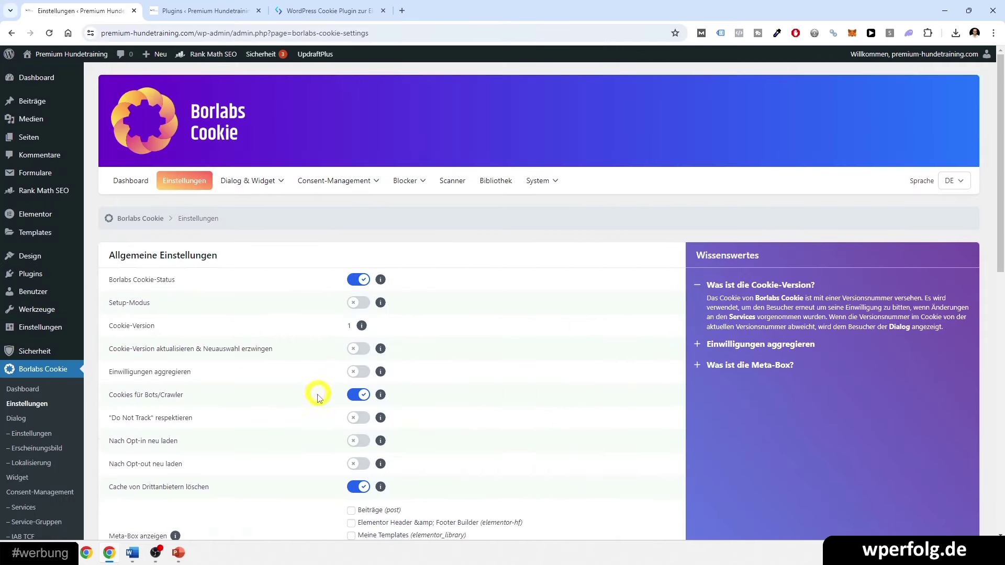
scroll(313, 381, down, 8)
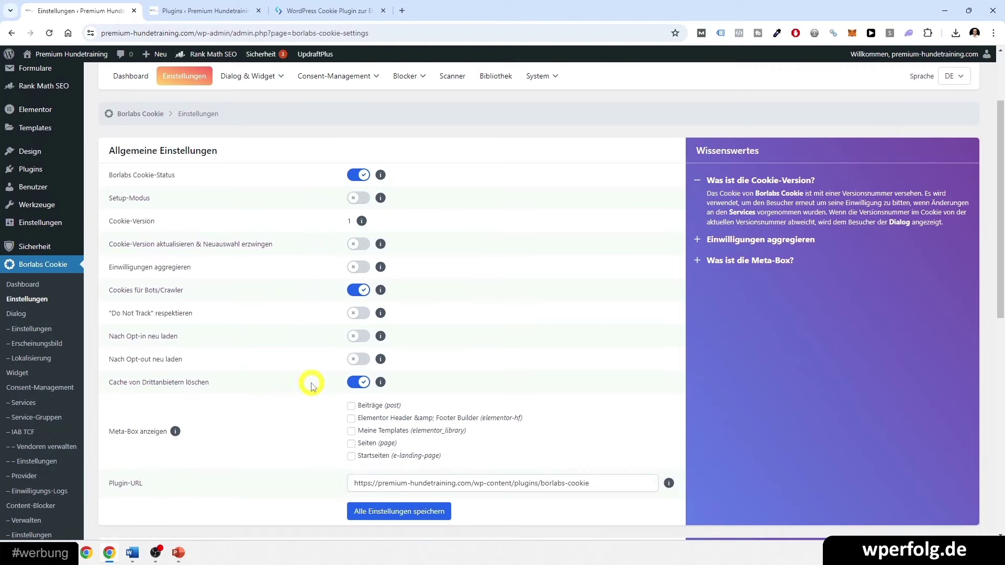
scroll(312, 386, down, 3)
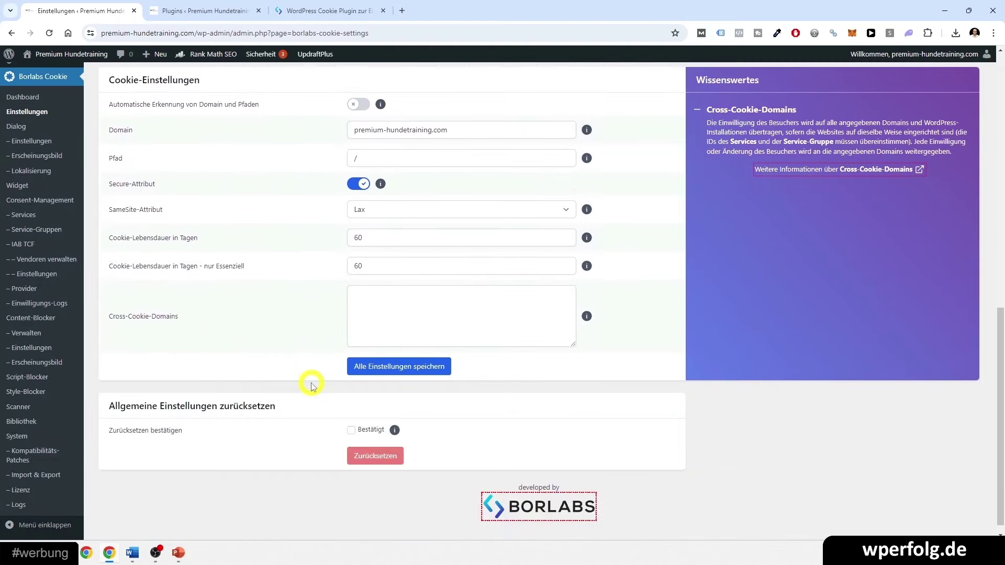
scroll(312, 386, up, 11)
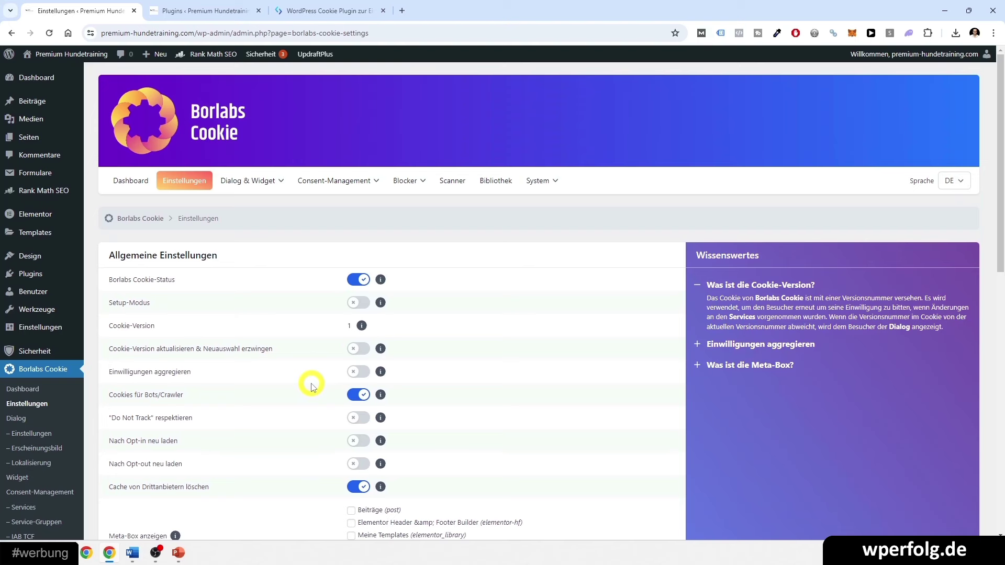
click(251, 181)
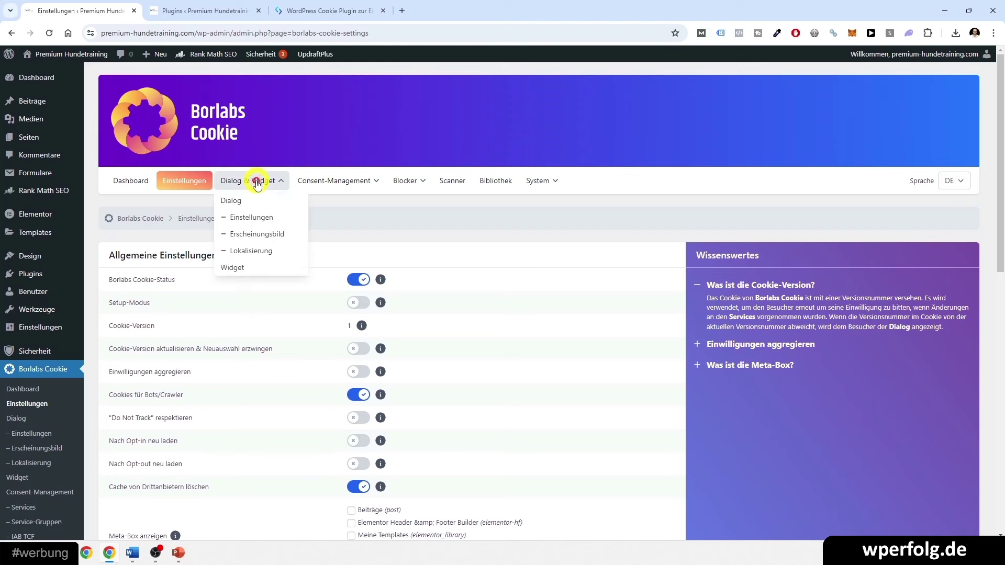
click(250, 218)
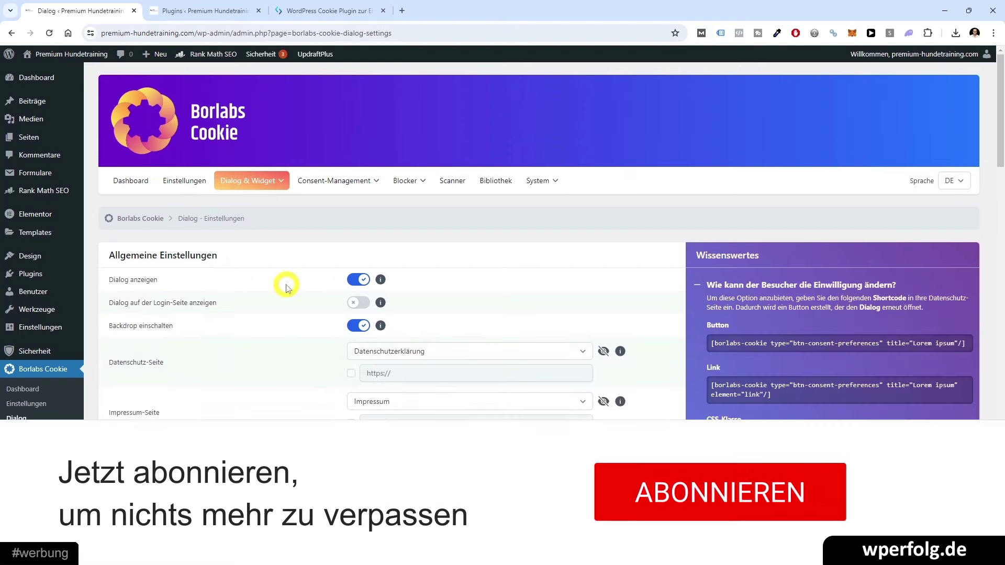
Review the dialog's general and basic settings, including the available layout options.
scroll(287, 287, down, 7)
scroll(292, 331, up, 3)
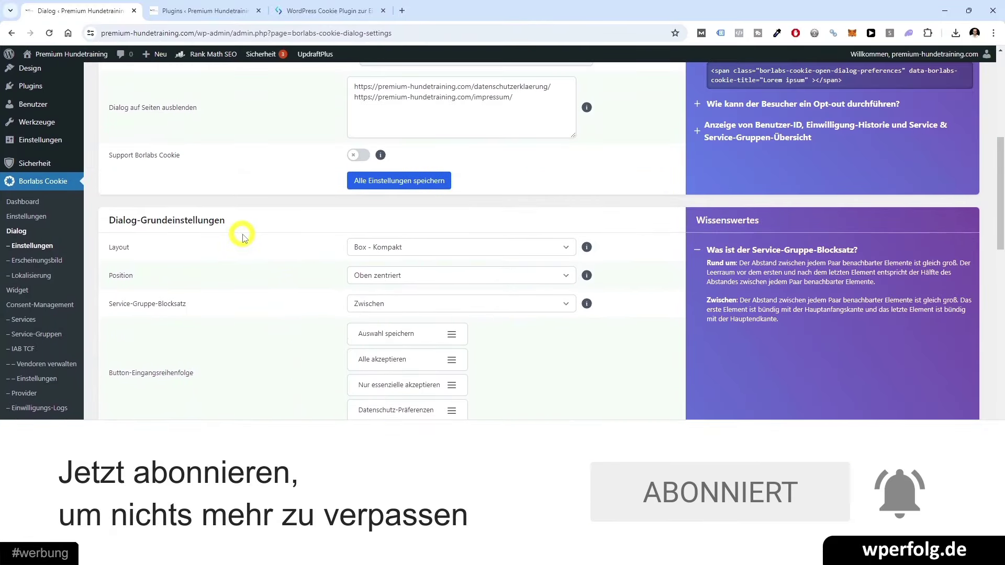
click(377, 247)
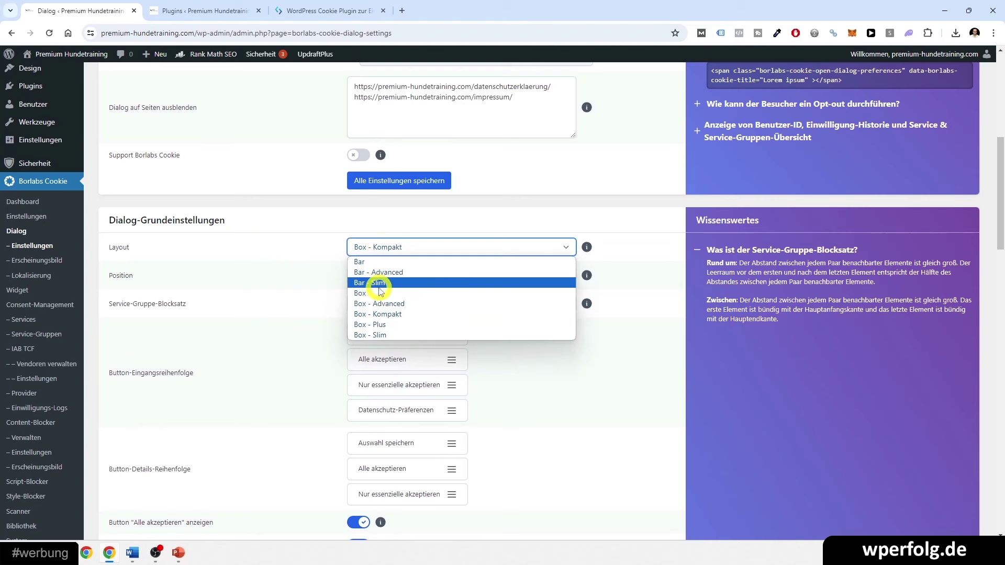
click(293, 283)
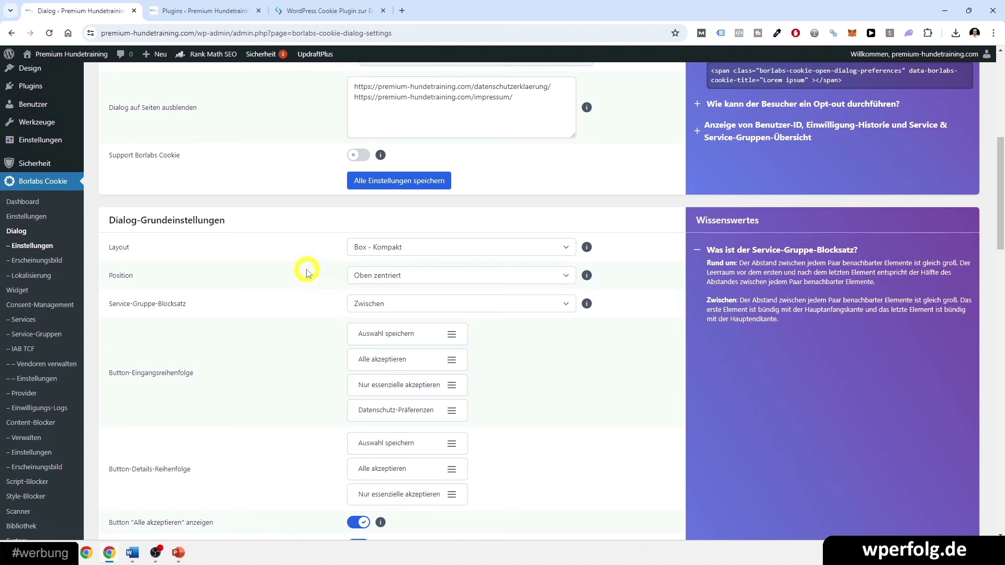
Copy the site's base address and open it in a new incognito window to examine the whole consent dialog.
click(193, 33)
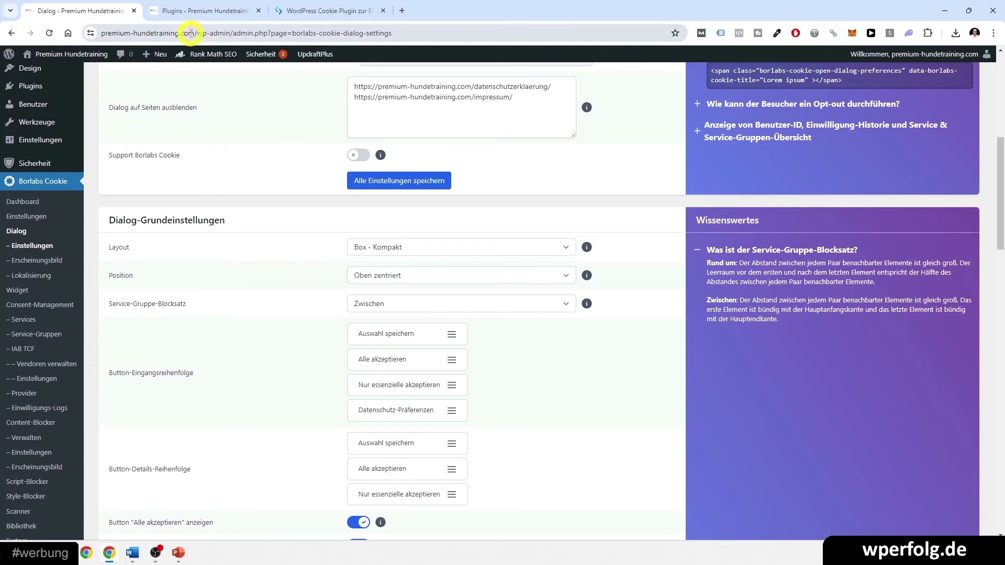
click(192, 33)
drag(193, 33, 10, 33)
key(ctrl+c)
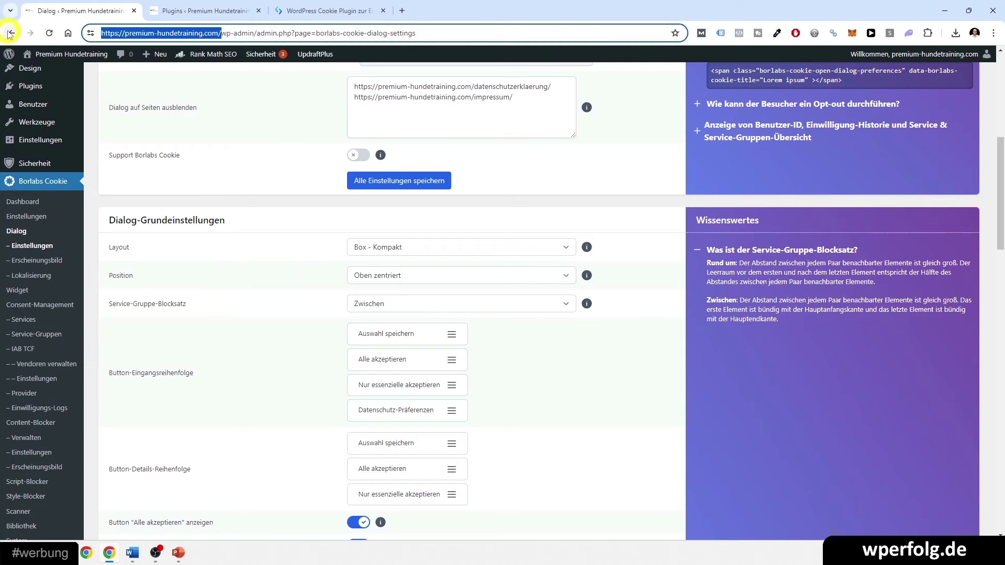
click(994, 33)
click(838, 87)
key(ctrl+v)
key(Return)
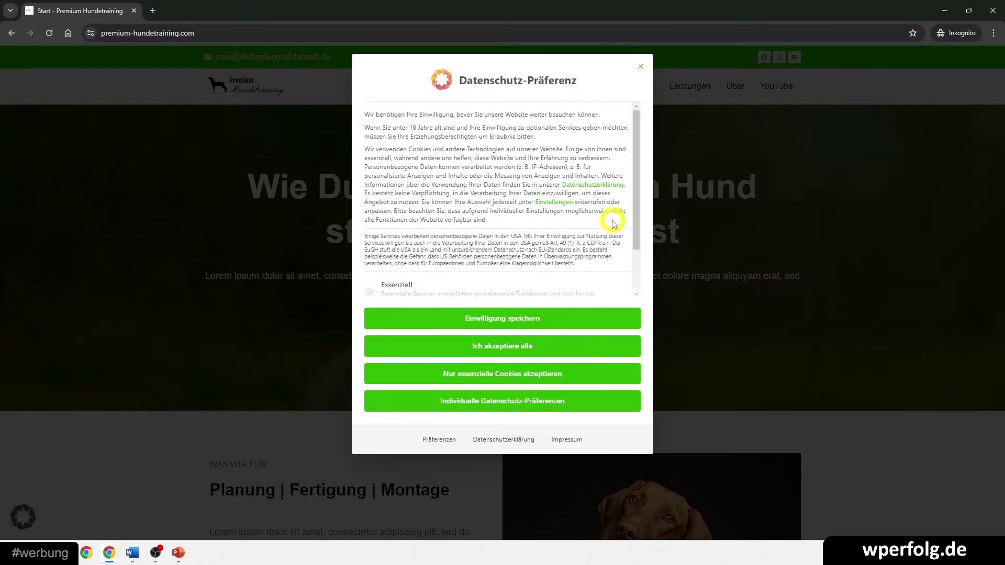
scroll(557, 207, down, 2)
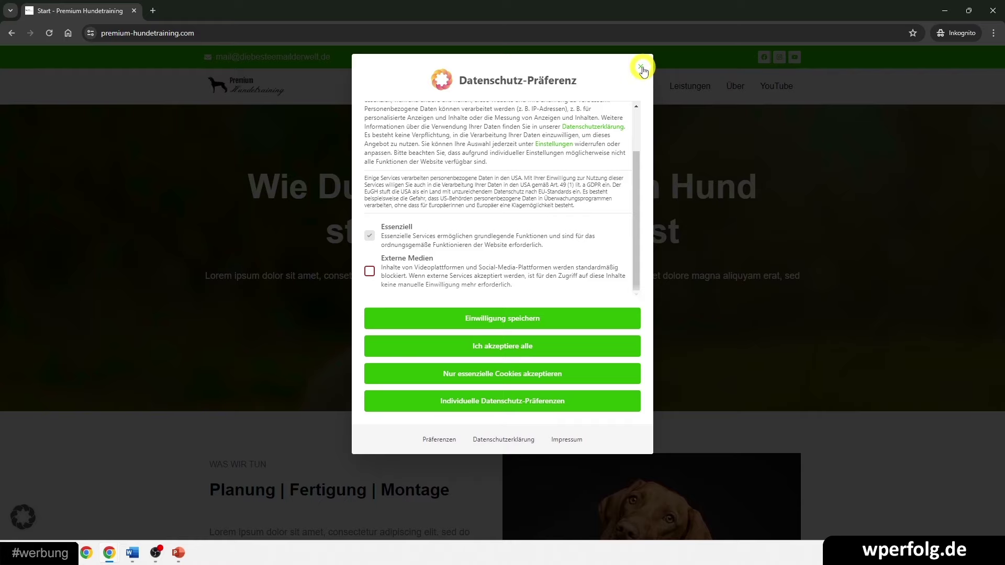
Test the consent dialog on the site by dismissing it, reopening it through the cookie widget and accepting all cookies, and close the incognito window.
click(444, 328)
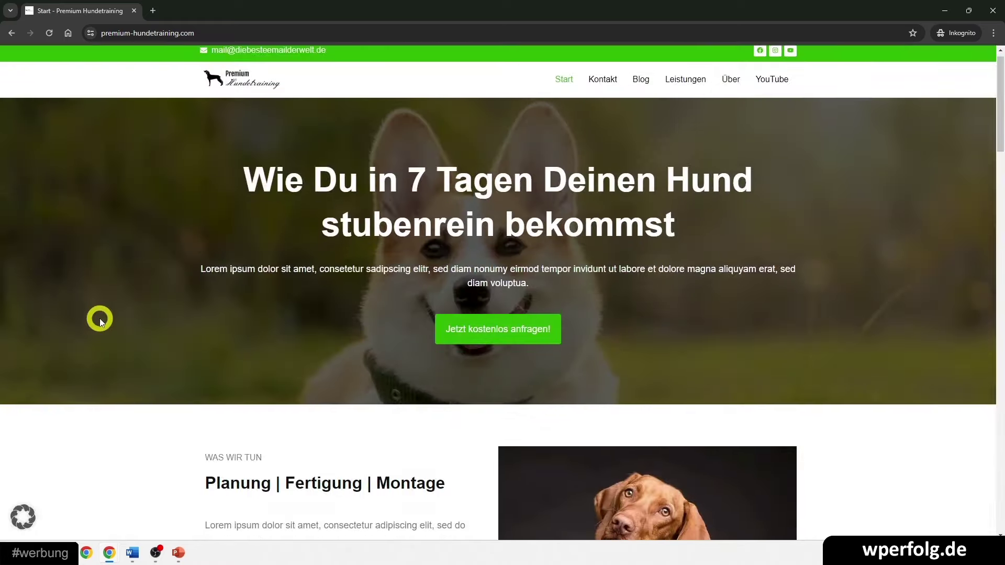
scroll(130, 254, down, 5)
click(18, 515)
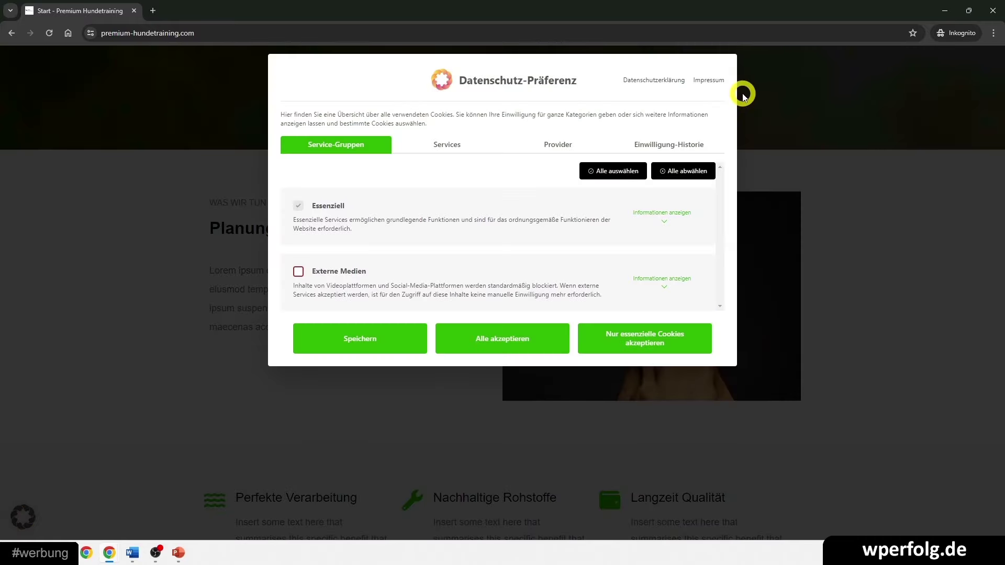
click(474, 338)
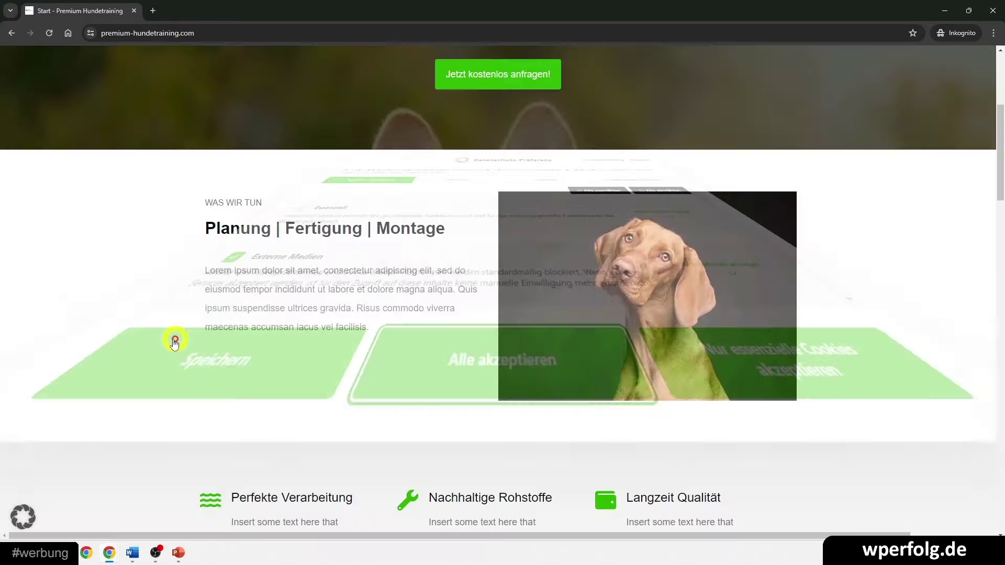
scroll(120, 350, down, 20)
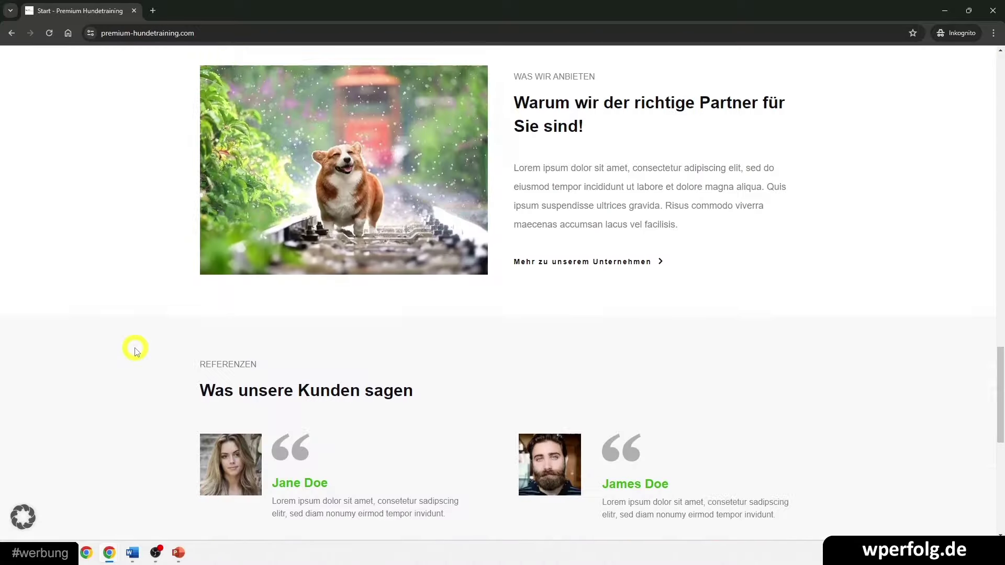
key(Home)
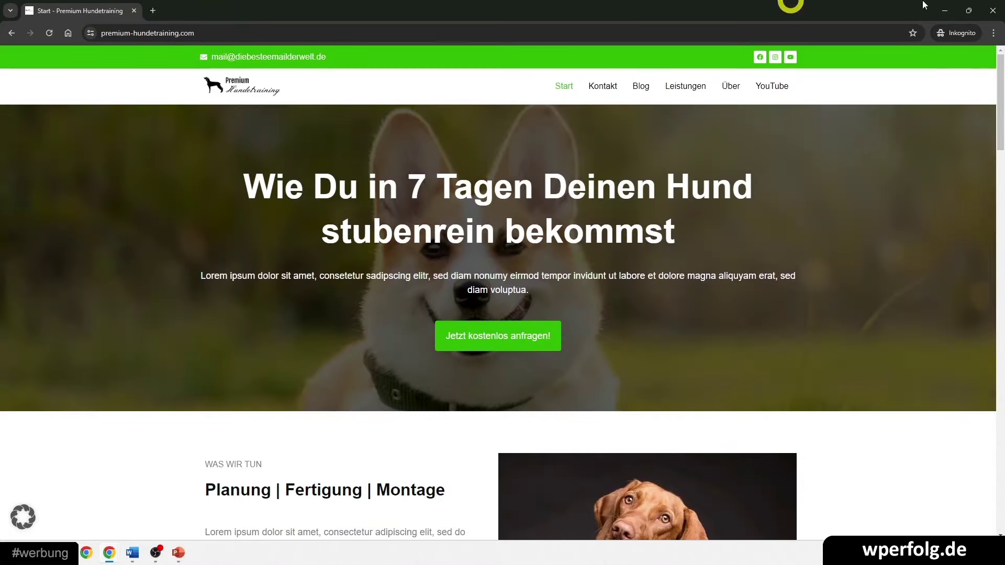
click(993, 10)
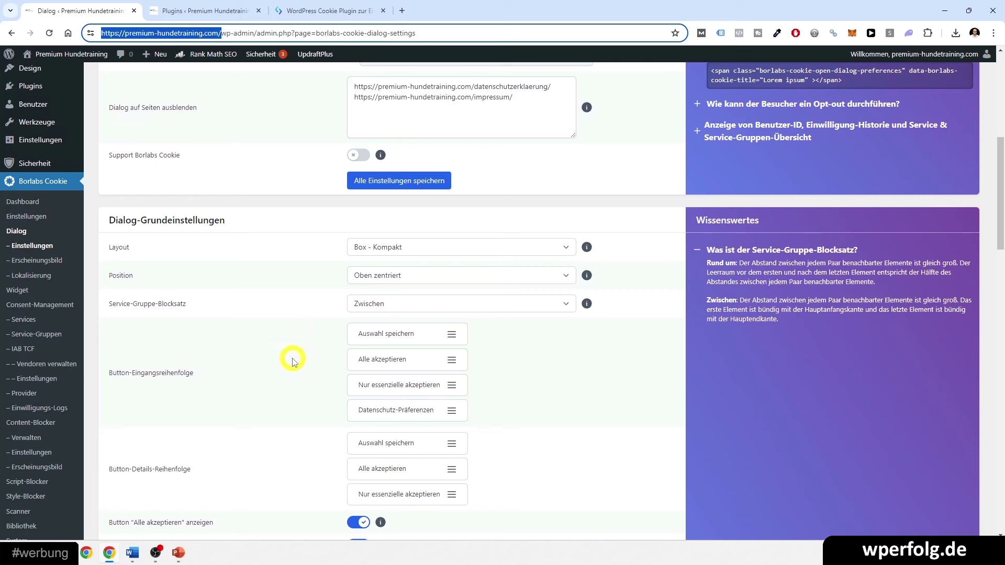
Move Alle akzeptieren to the first place in the Button-Eingangsreihenfolge and save all settings.
mouse_move(450, 359)
mouse_down()
mouse_move(451, 329)
mouse_move(453, 357)
mouse_up()
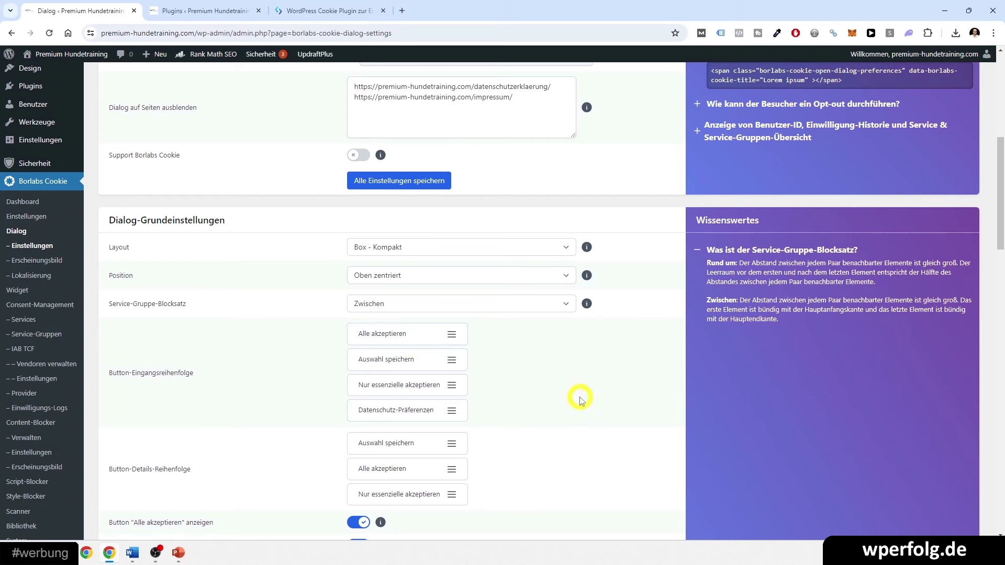
scroll(663, 365, down, 8)
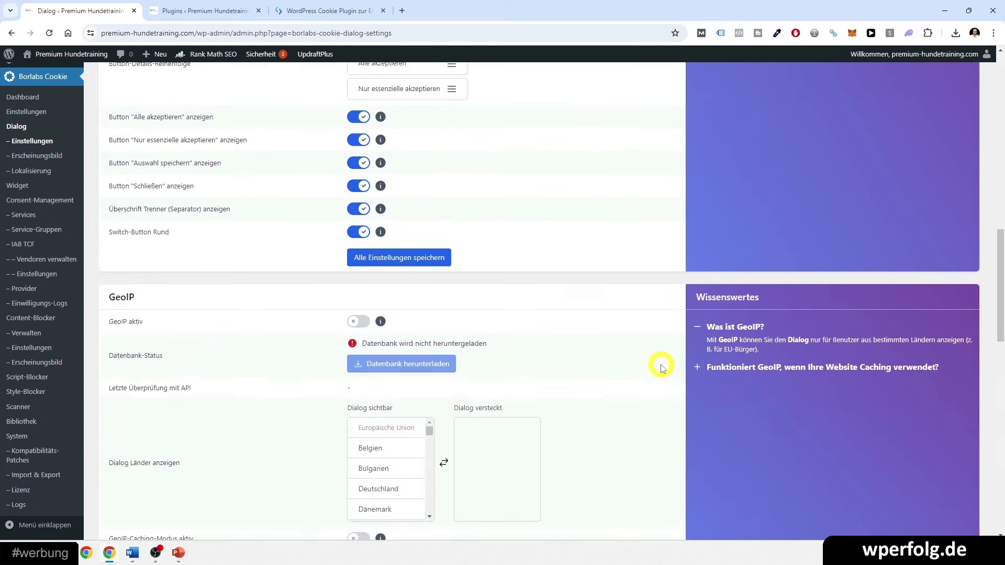
click(388, 252)
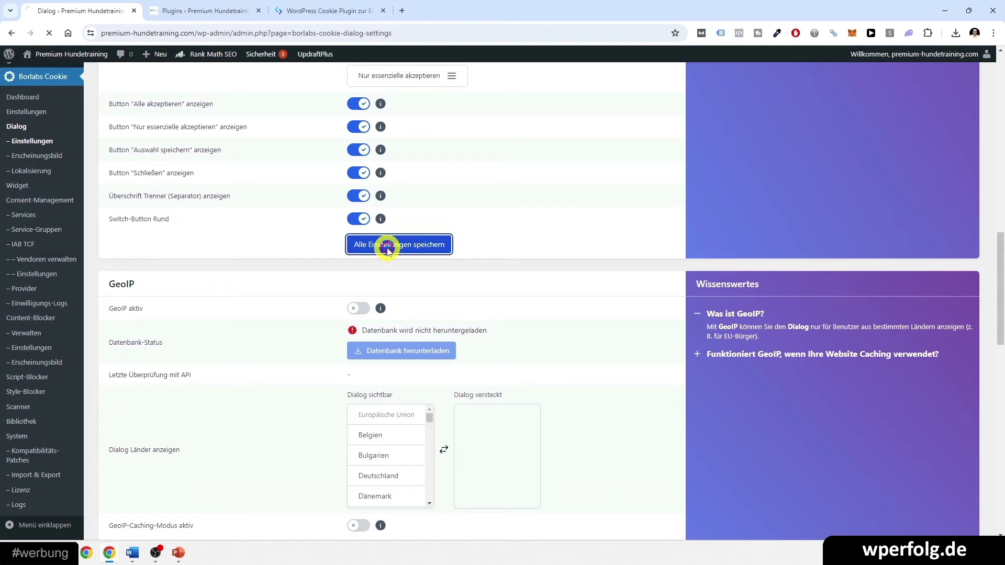
Replace the dialog's standard Logo with the dark Premium Hundetraining logo from the media library.
scroll(639, 349, down, 20)
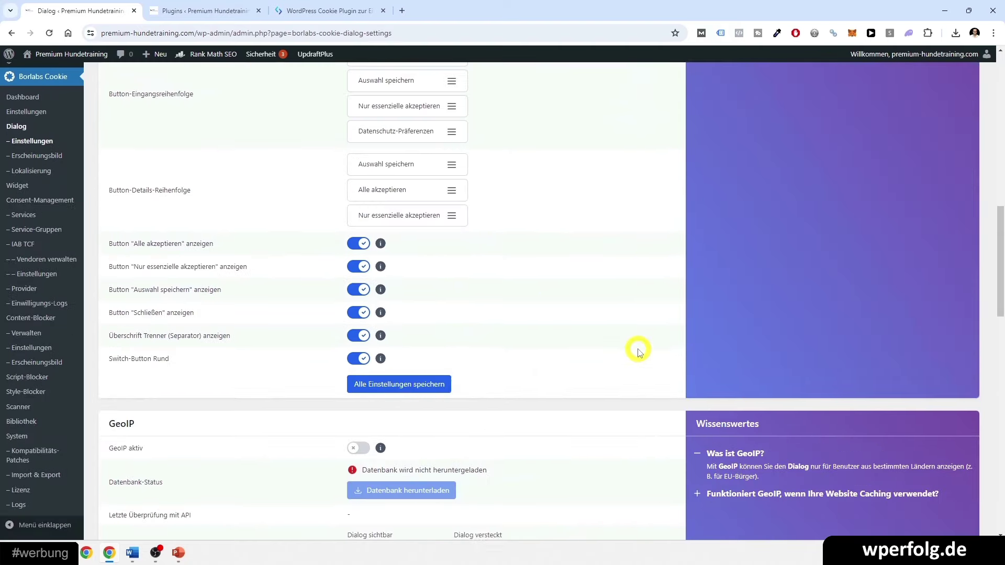
scroll(695, 411, down, 4)
scroll(755, 414, up, 2)
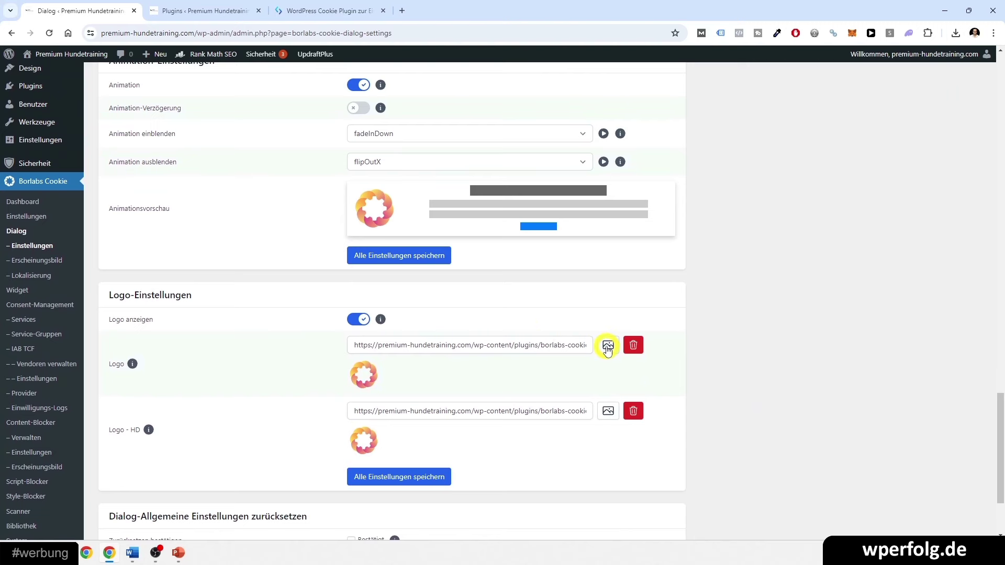
click(608, 346)
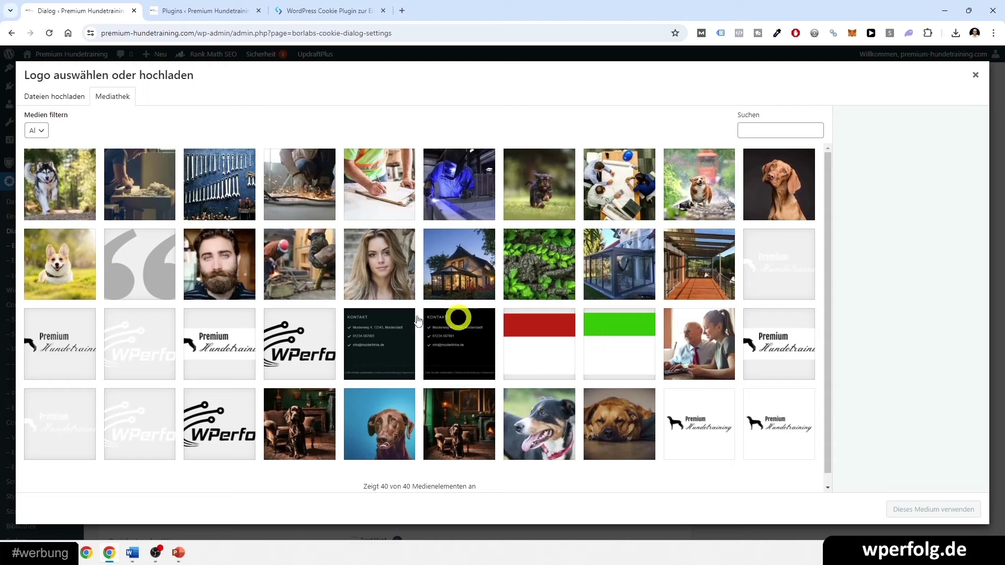
click(45, 340)
click(899, 515)
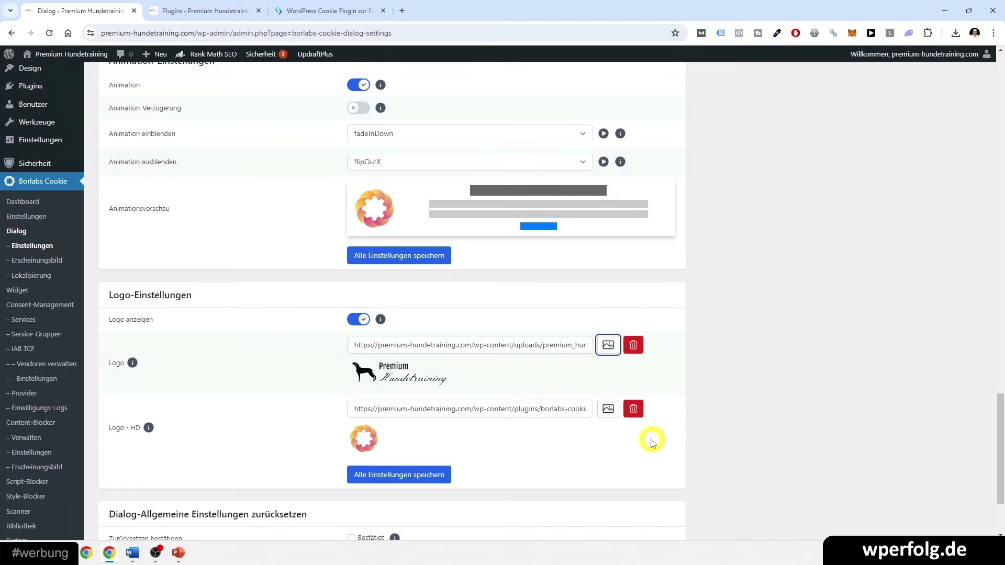
Set the Logo - HD image to the same dark Premium Hundetraining logo and save all dialog settings.
click(608, 409)
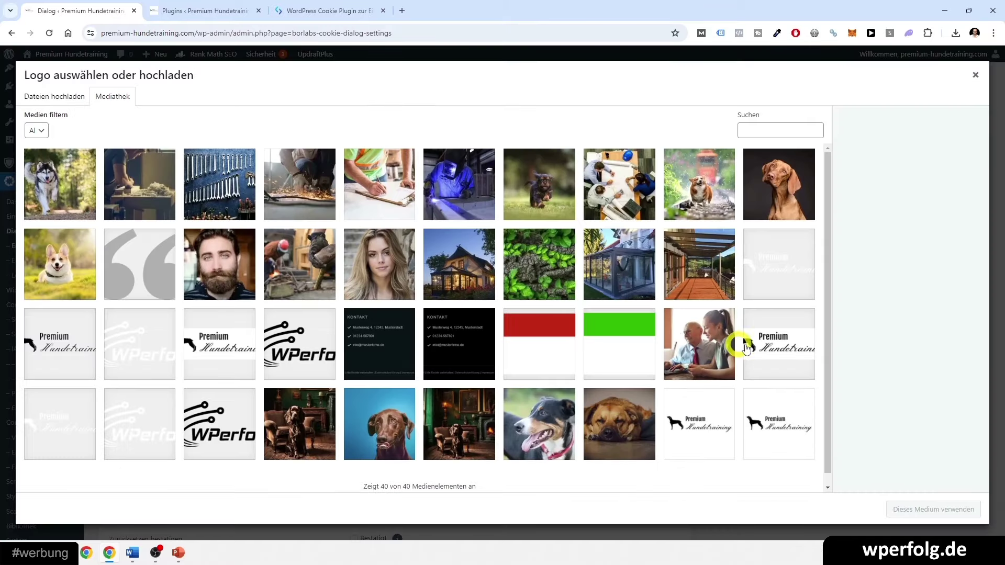
click(63, 335)
click(919, 508)
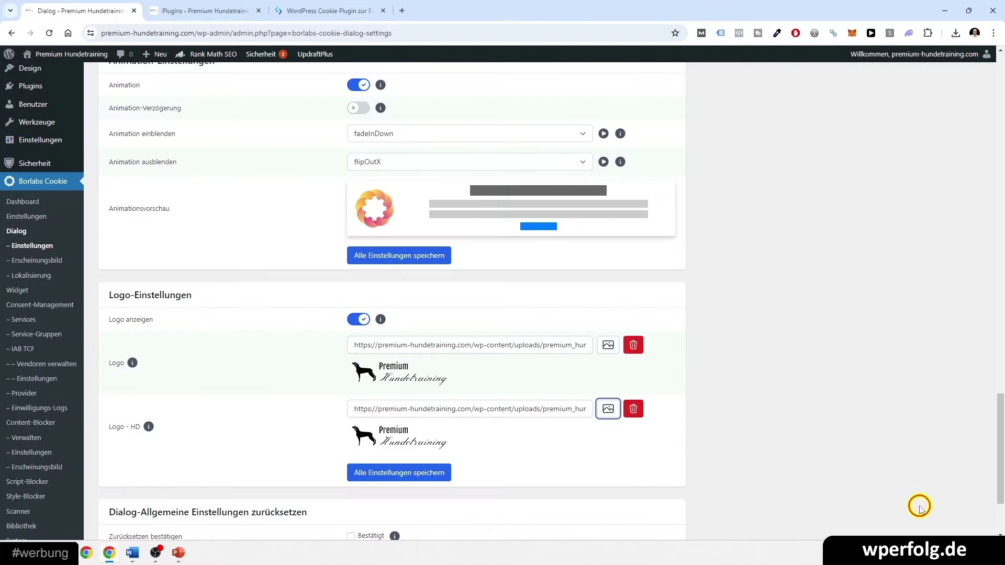
scroll(819, 435, down, 3)
click(390, 353)
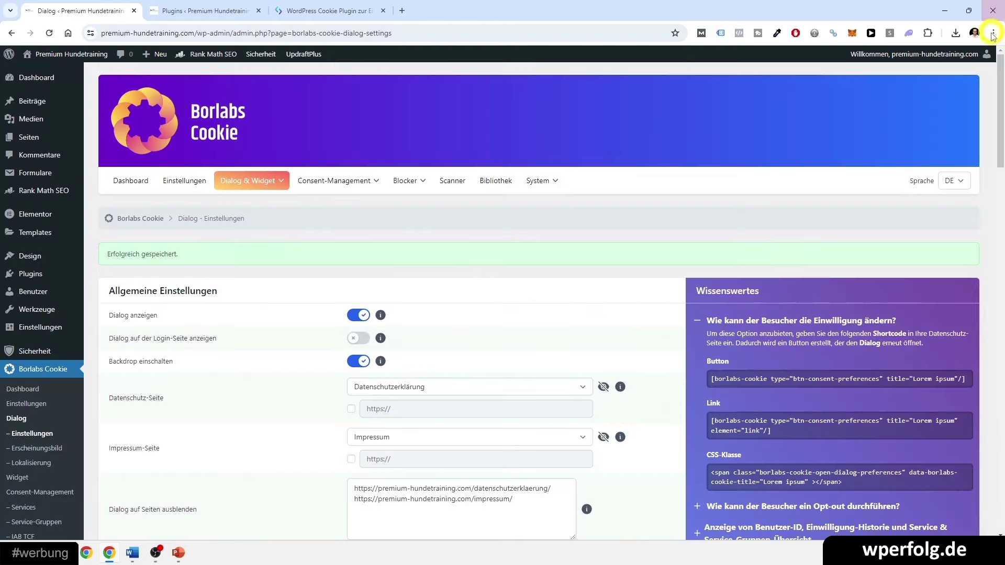
Open premium-hundetraining.com in a new incognito window and check the logo and button order in the consent dialog.
click(994, 33)
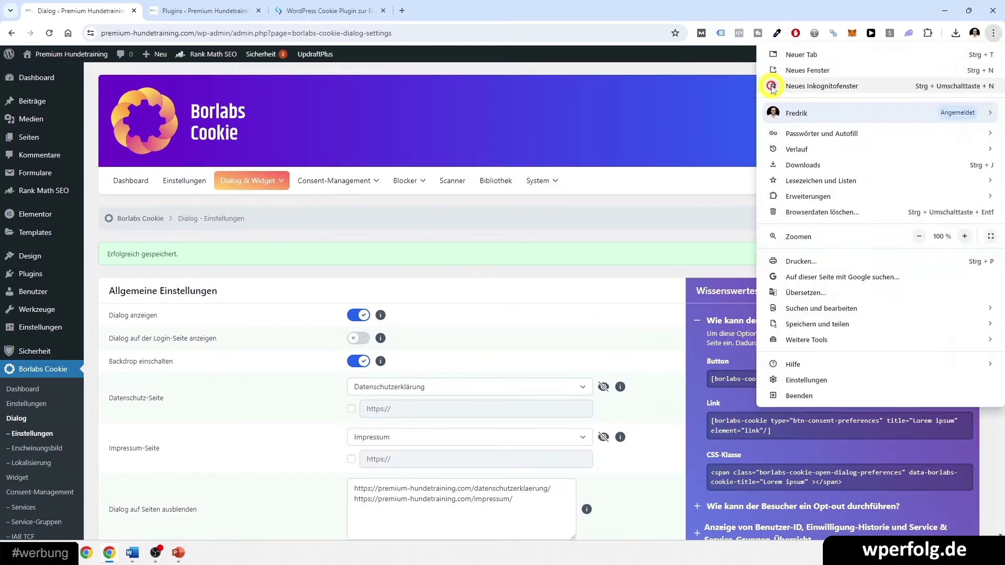
click(772, 85)
text(premium-hundetraining.com)
key(Return)
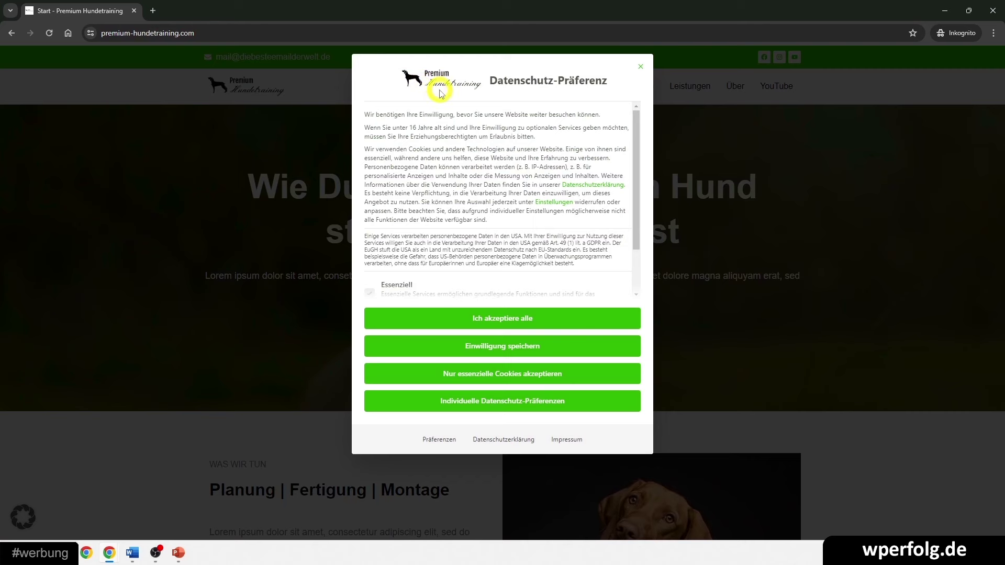
scroll(449, 231, down, 1)
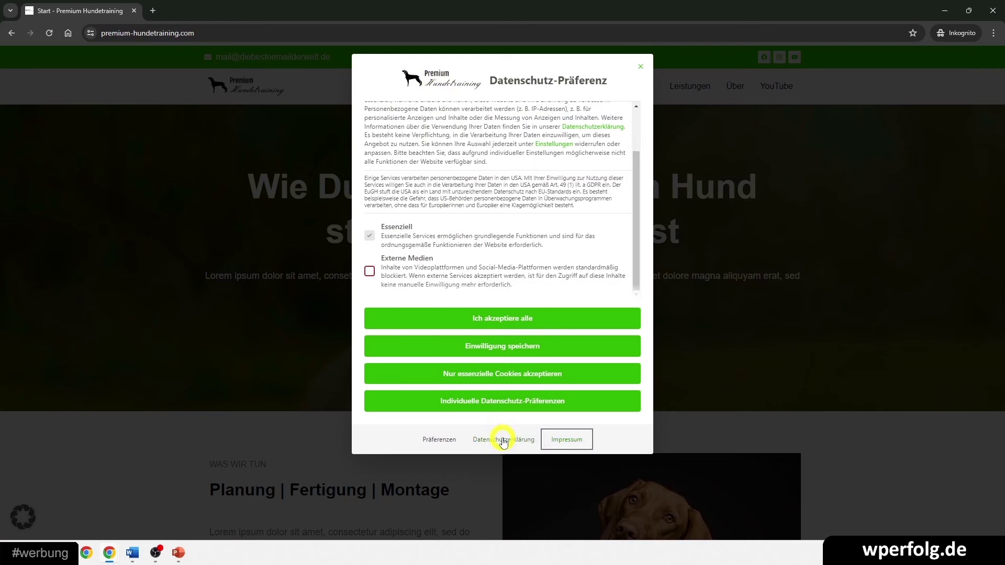
Check the dialog's Impressum and Datenschutzerklärung links, view the dialog on the Kontakt page, and close the incognito window.
click(571, 440)
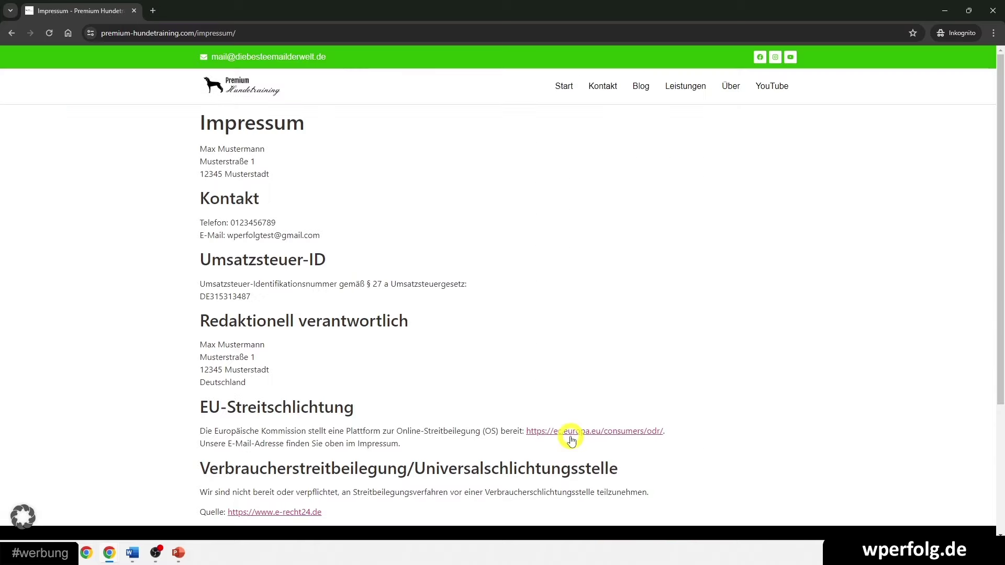
click(12, 33)
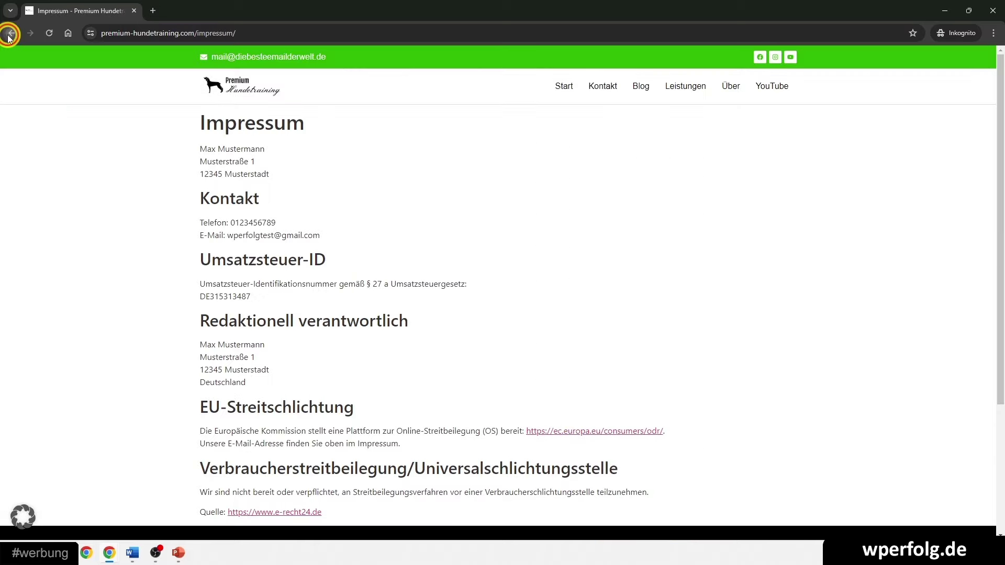
click(486, 441)
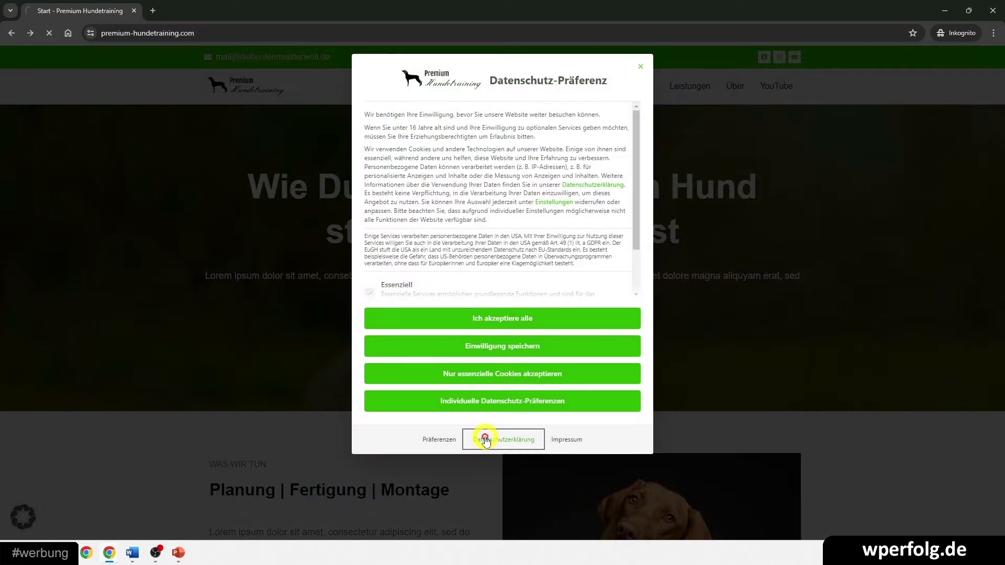
scroll(164, 403, down, 15)
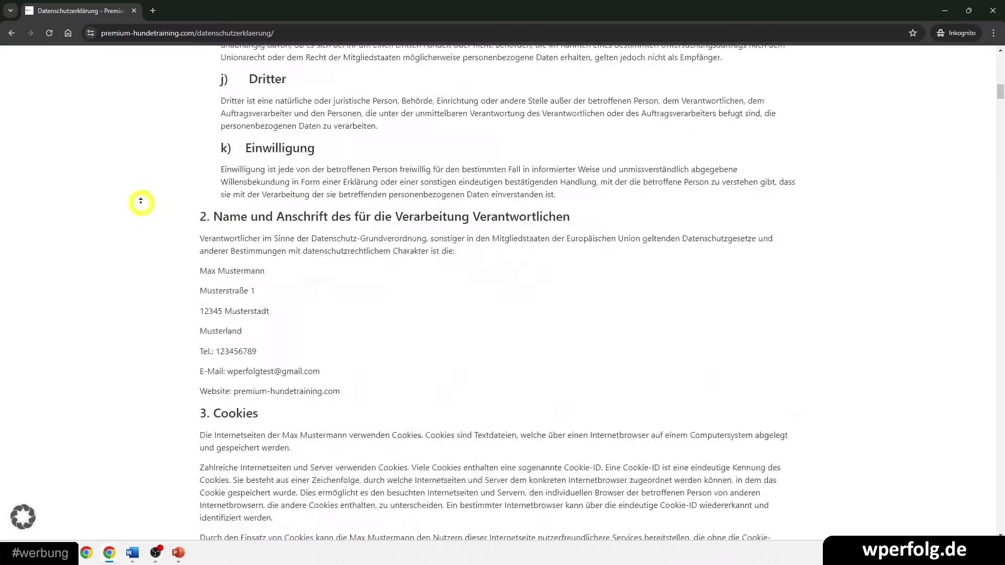
scroll(145, 197, up, 15)
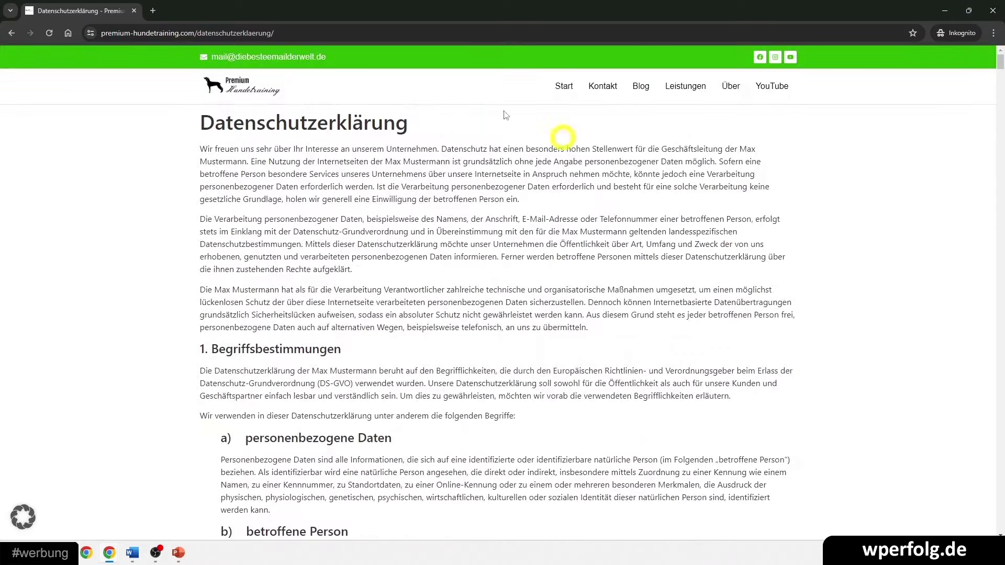
click(602, 92)
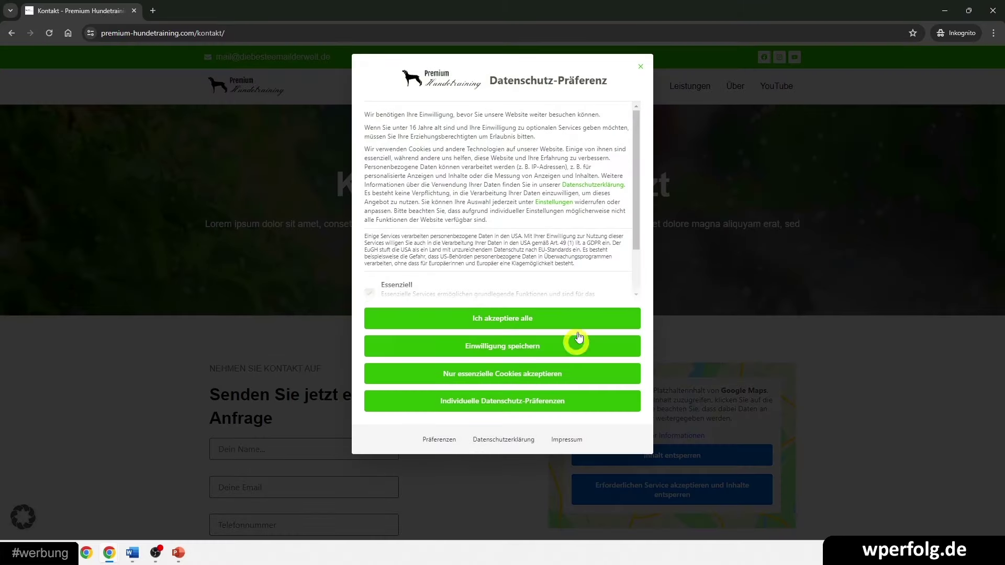
click(994, 11)
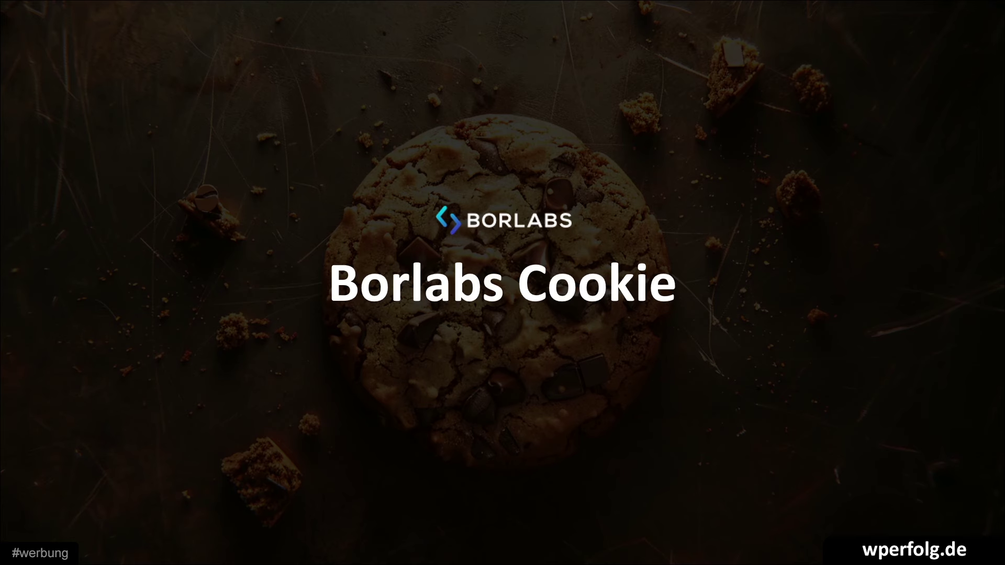